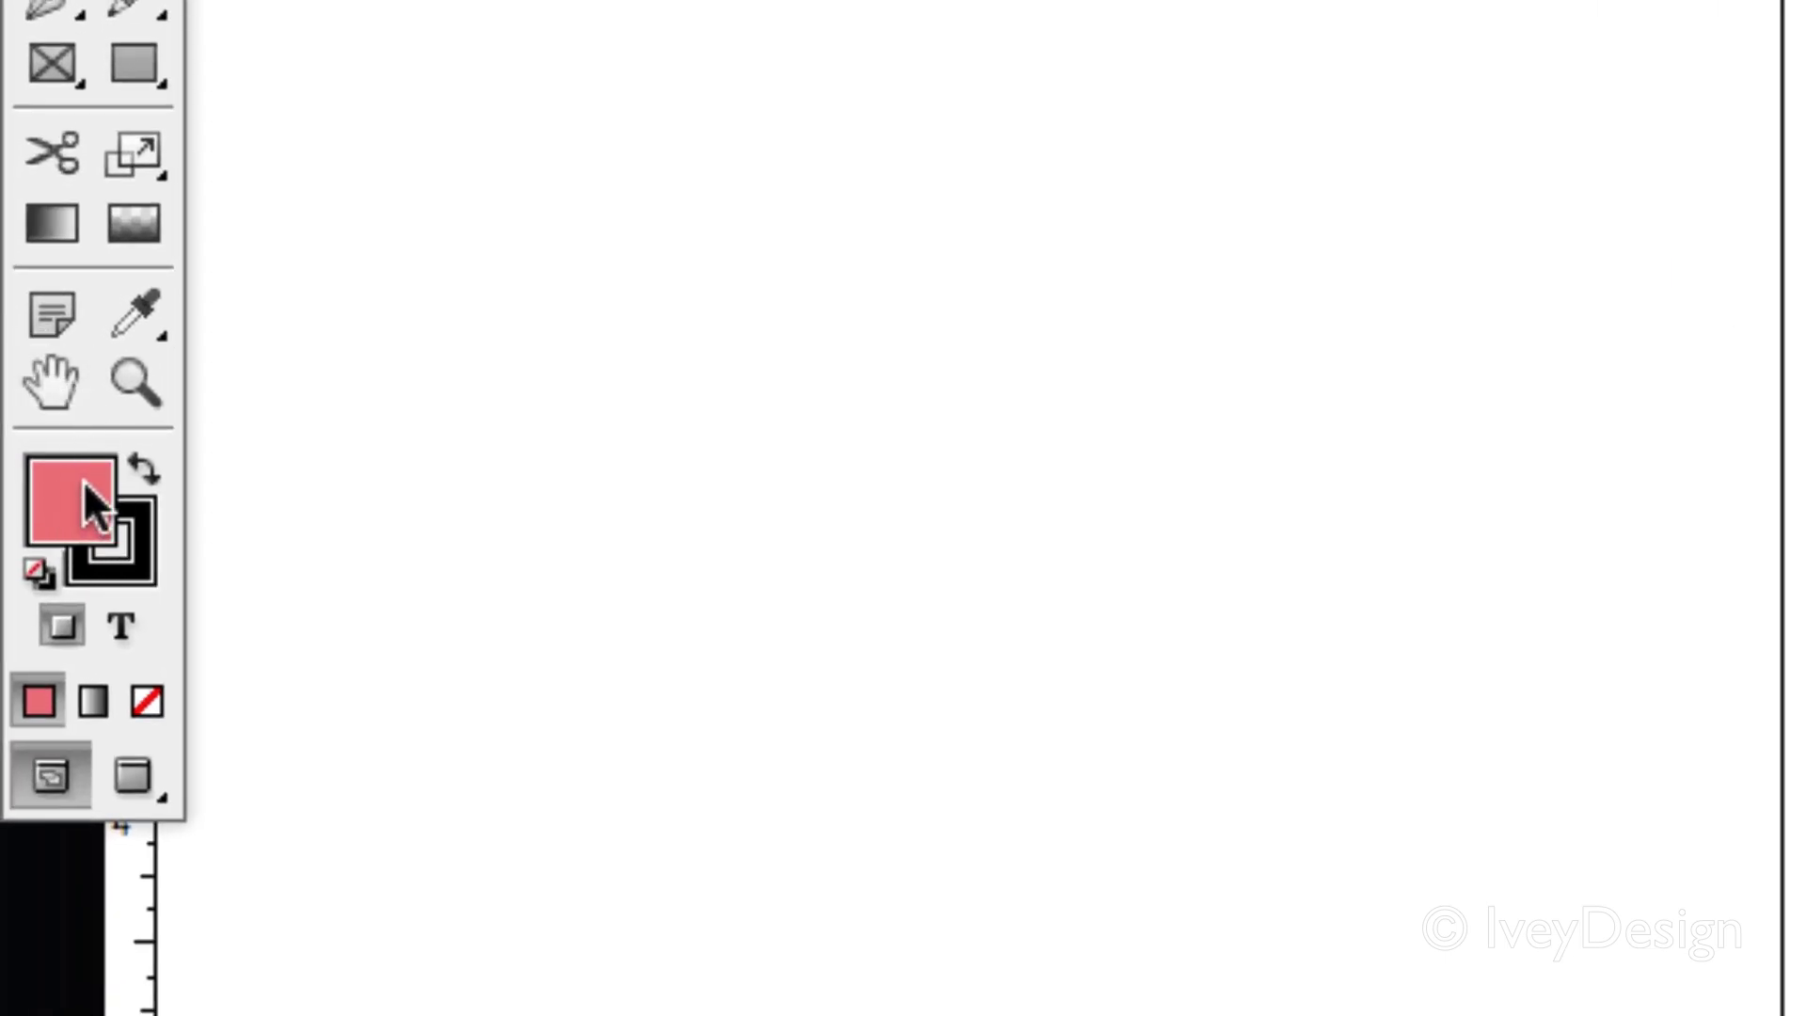
# Step: Alternate the active colour target between stroke and fill, ending with the fill active
pyautogui.click(108, 536)
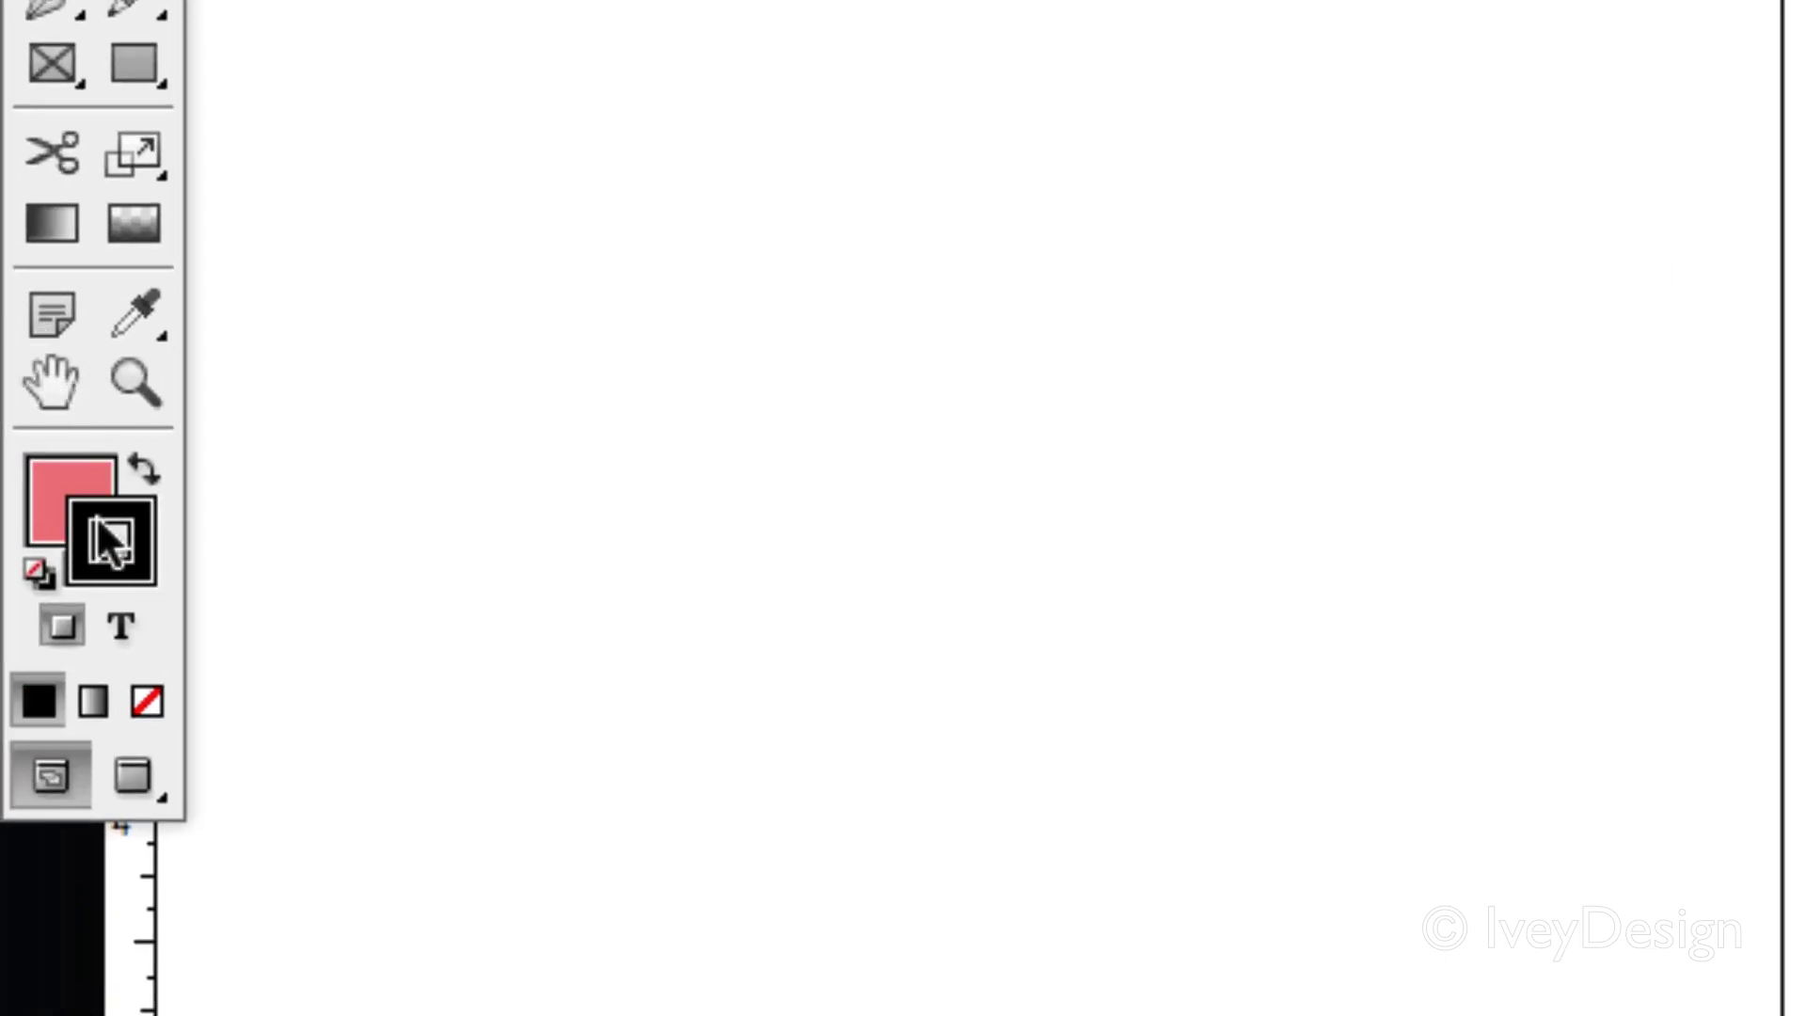
pyautogui.click(47, 472)
pyautogui.click(135, 551)
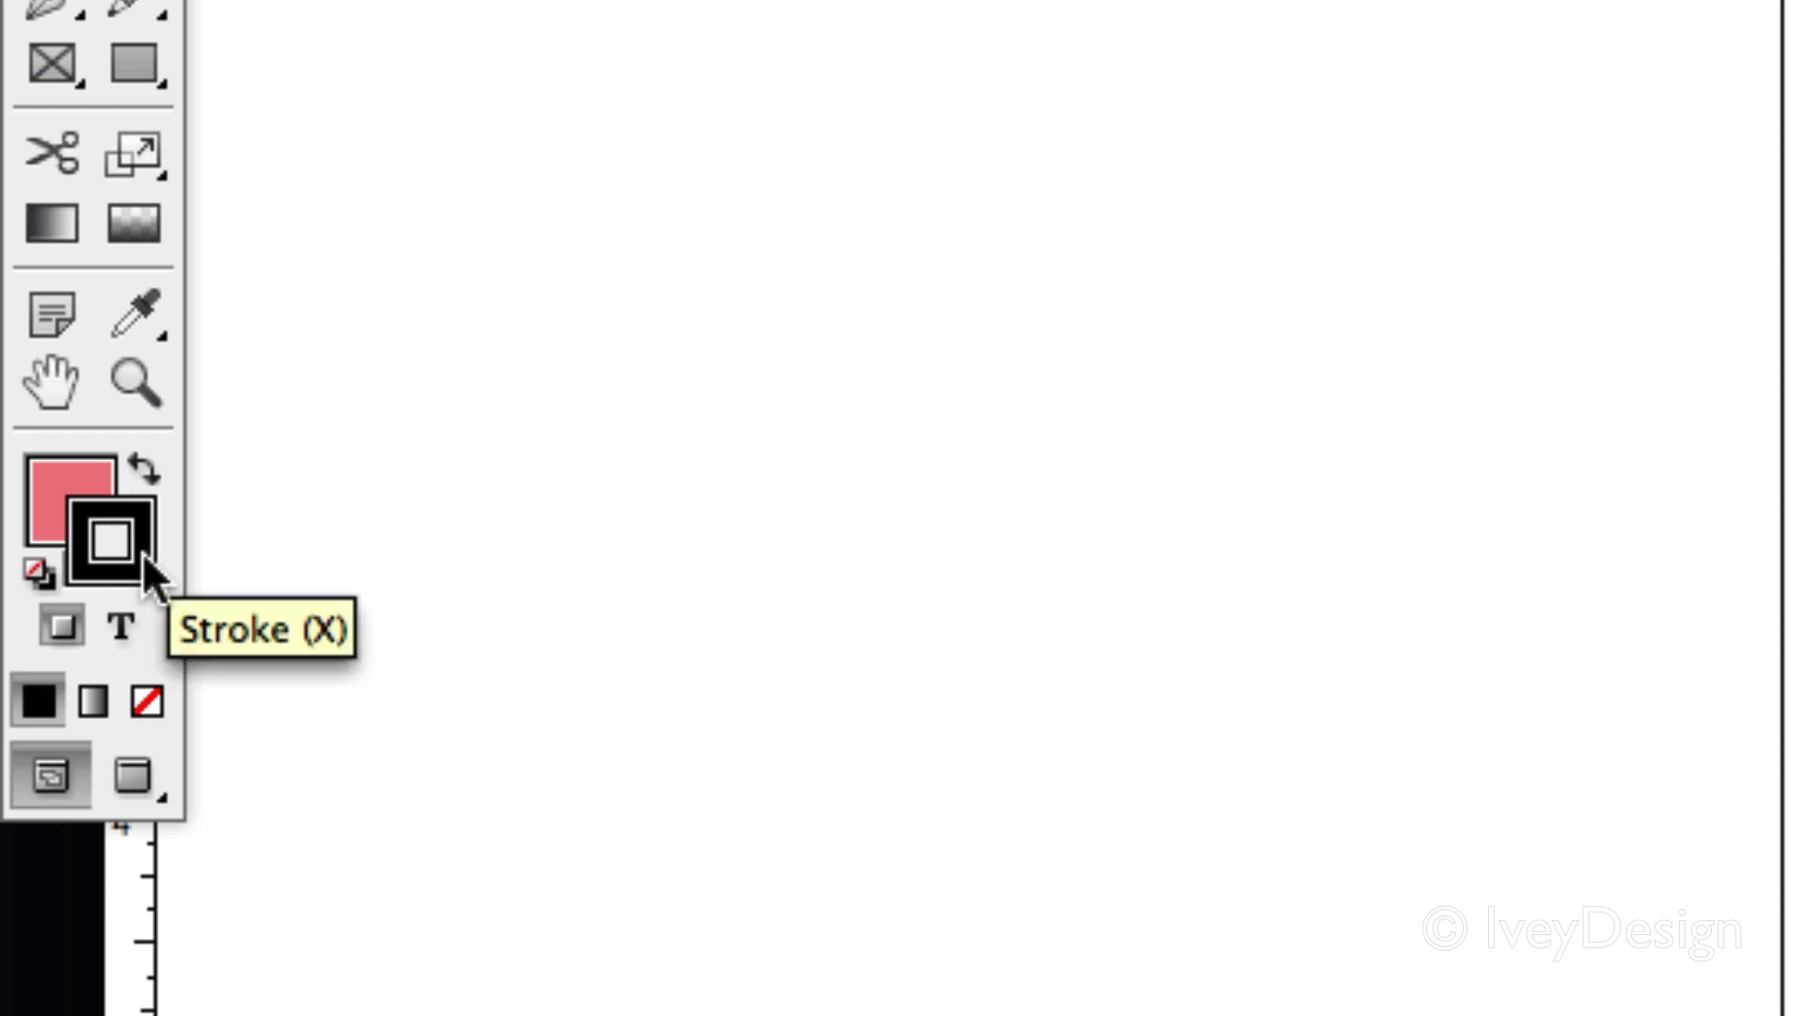
pyautogui.click(72, 482)
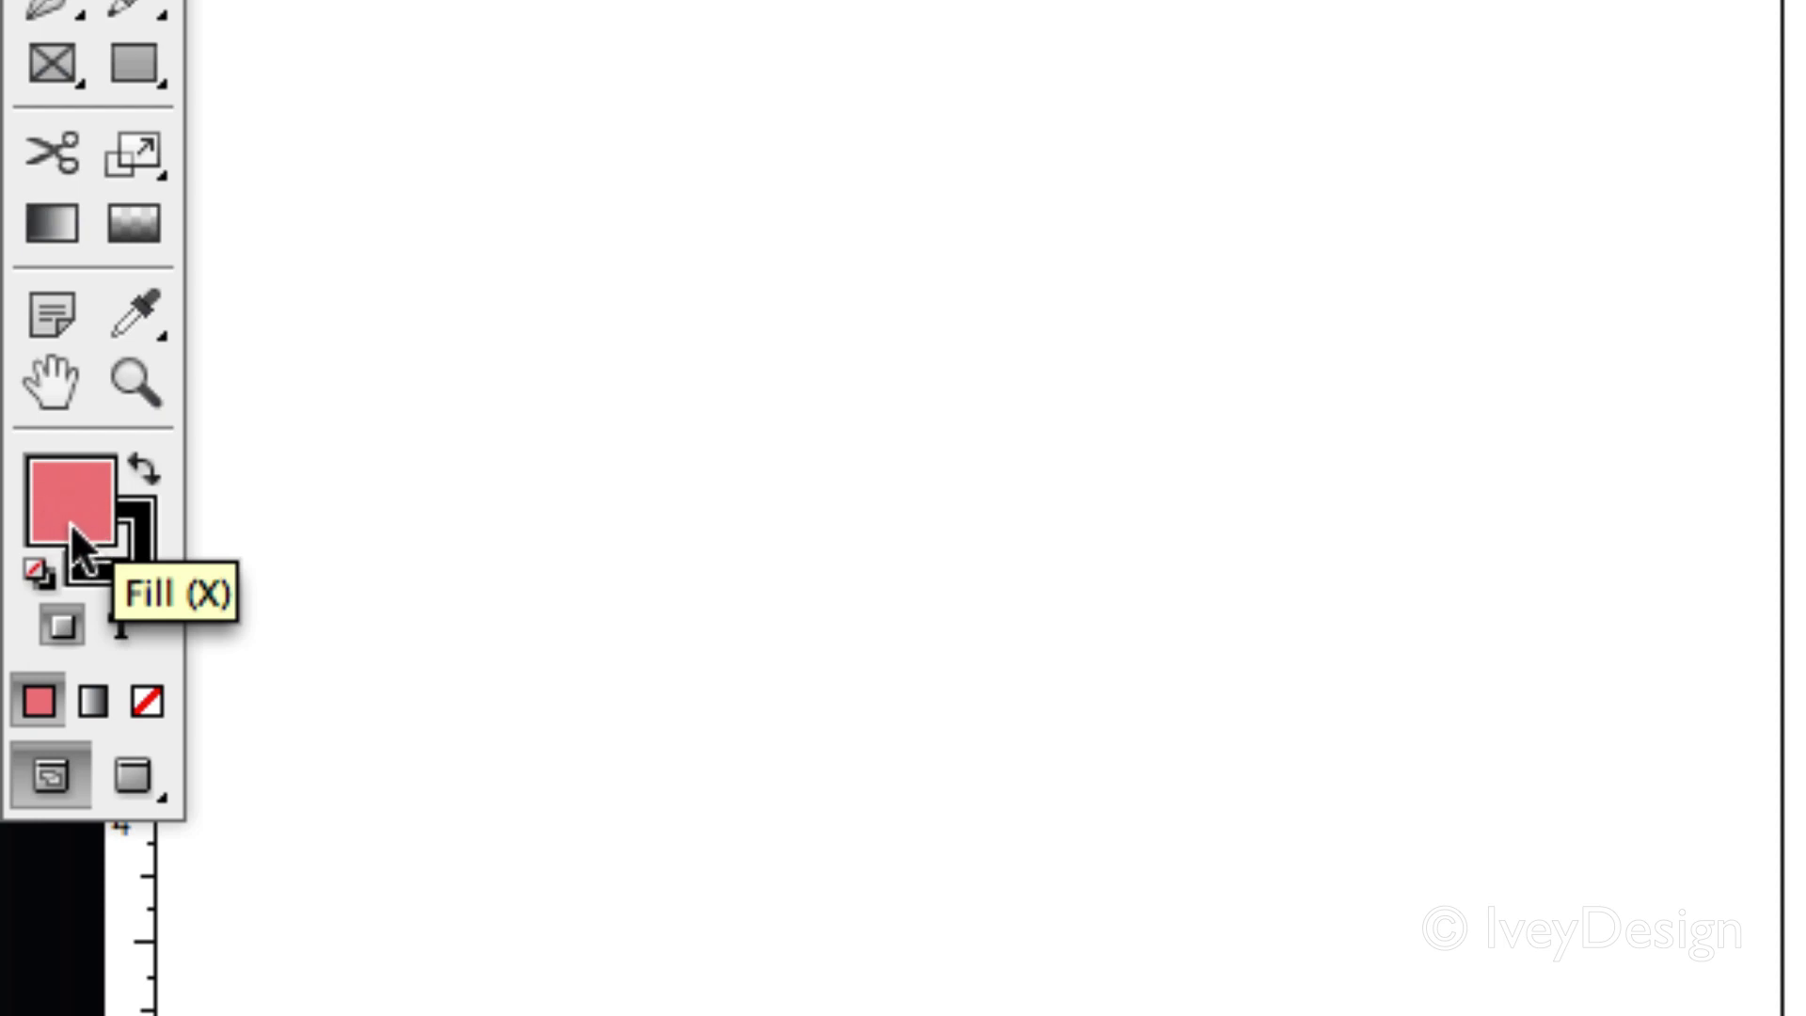
# Step: Choose a custom default fill colour with the Color Picker and confirm it
pyautogui.doubleClick(64, 487)
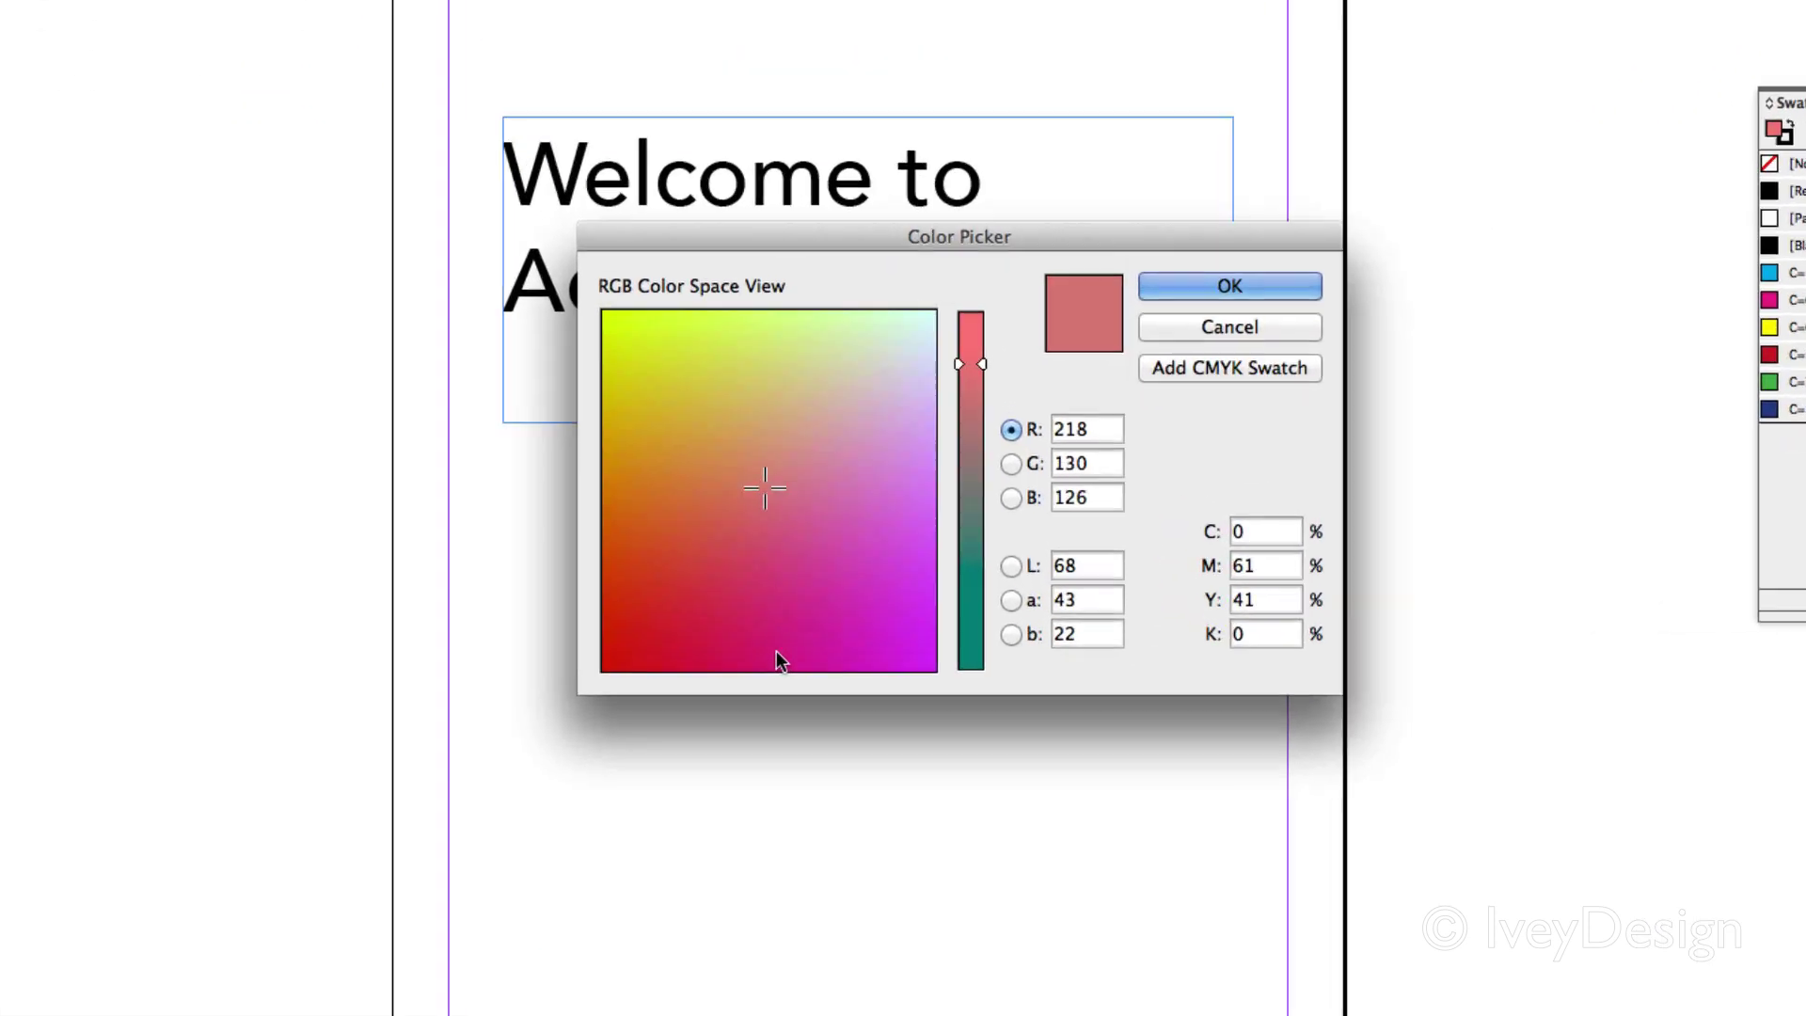
pyautogui.moveTo(767, 334)
pyautogui.mouseDown()
pyautogui.moveTo(682, 357)
pyautogui.moveTo(718, 291)
pyautogui.mouseUp()
pyautogui.click(845, 439)
pyautogui.moveTo(994, 325)
pyautogui.mouseDown()
pyautogui.moveTo(991, 402)
pyautogui.moveTo(995, 310)
pyautogui.mouseUp()
pyautogui.click(863, 342)
pyautogui.click(1335, 235)
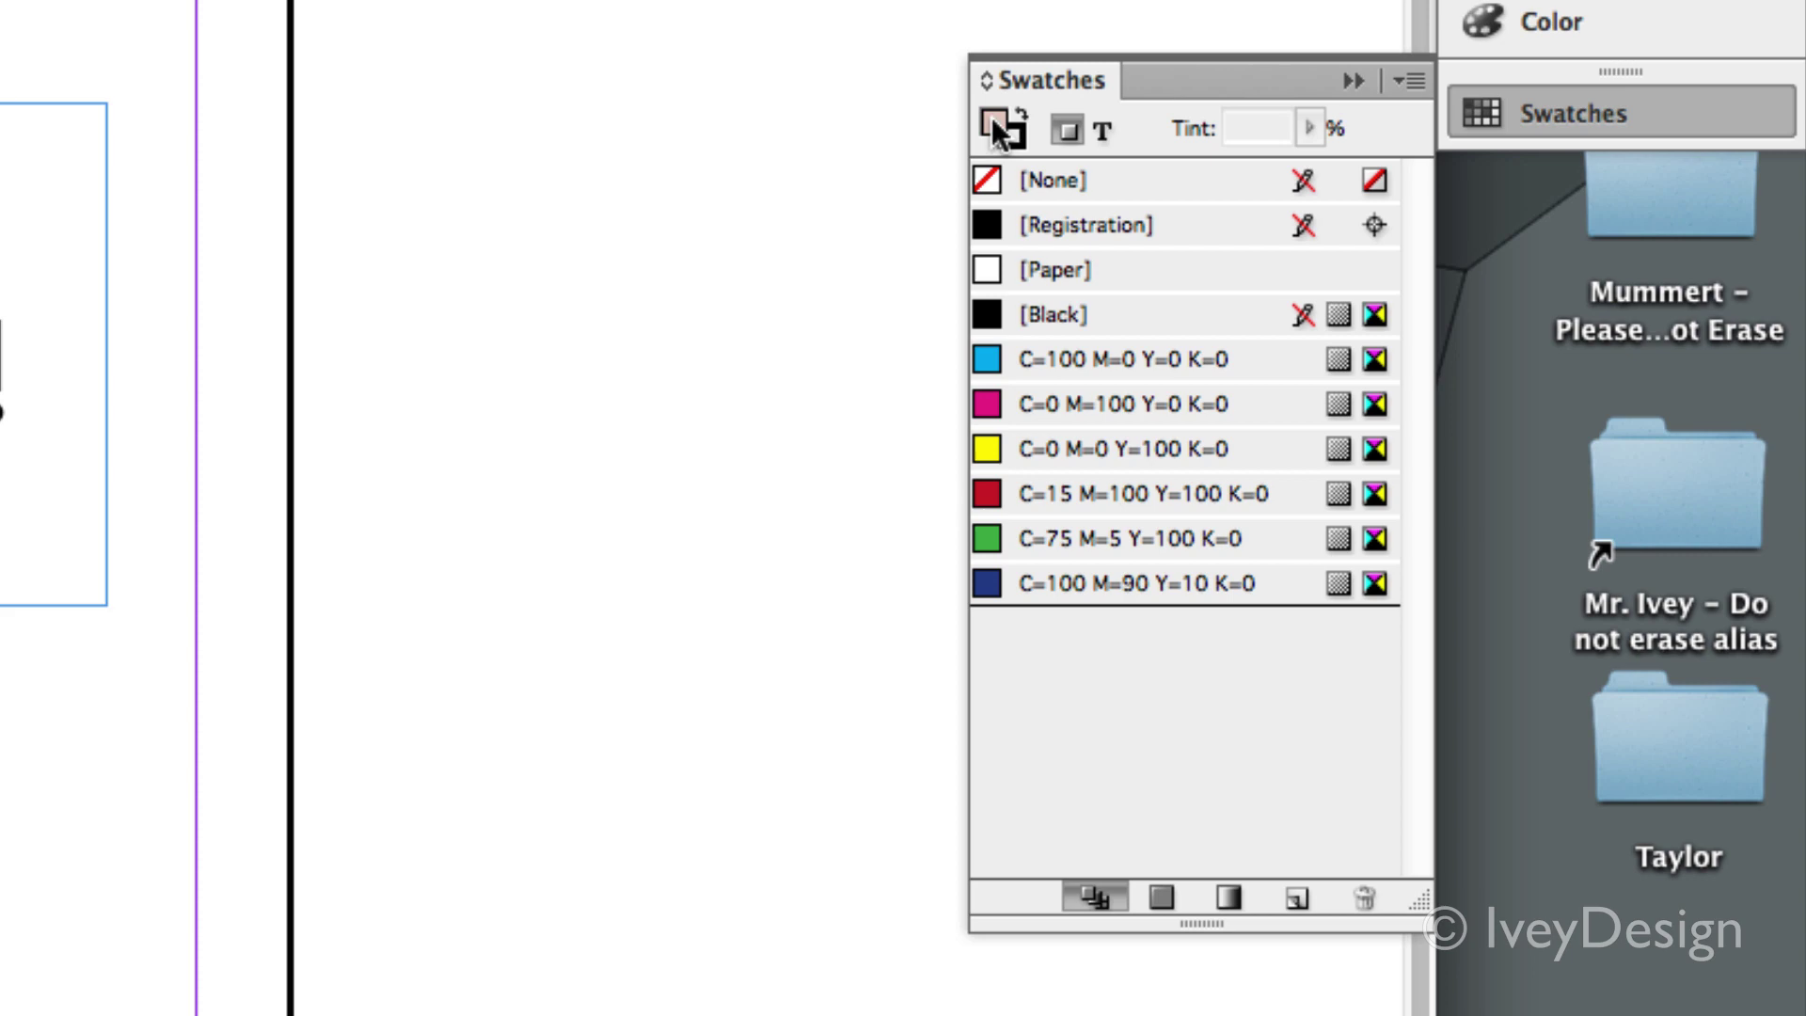
# Step: Set the default fill to the cyan swatch C=100 M=0 Y=0 K=0 and the default stroke to the red swatch C=15 M=100 Y=100 K=0
pyautogui.click(1047, 363)
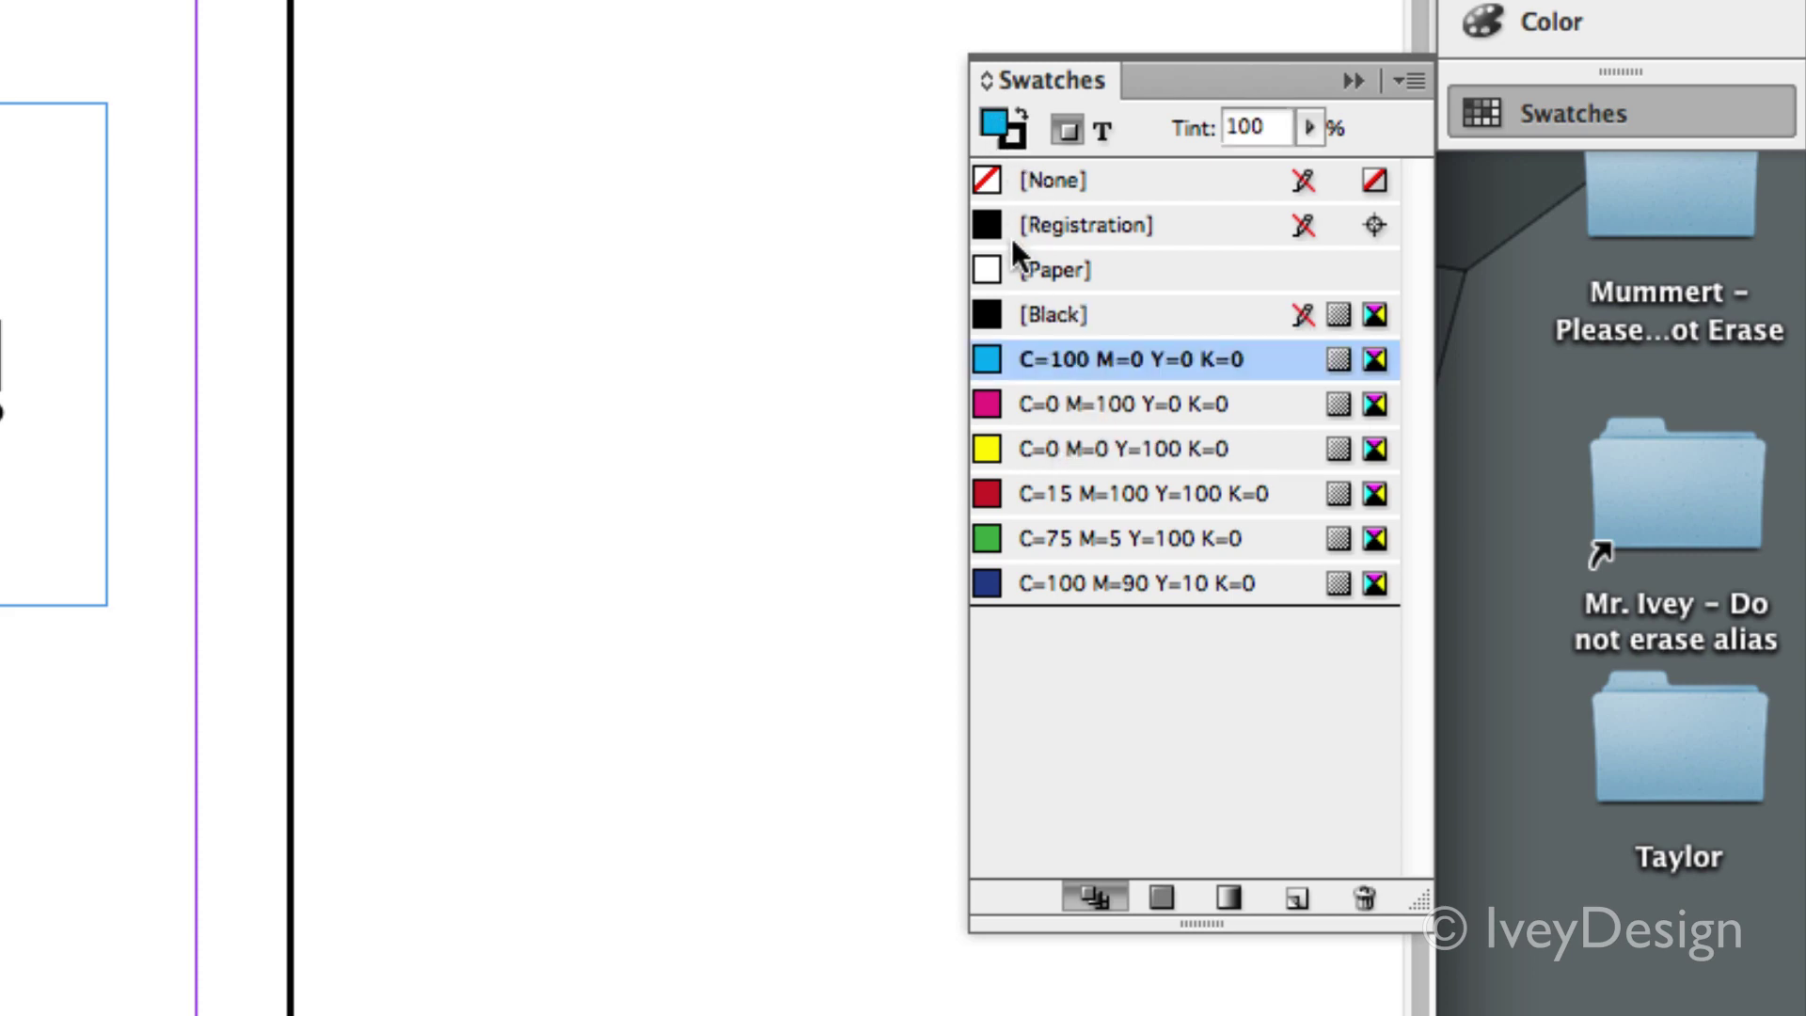
pyautogui.click(1024, 141)
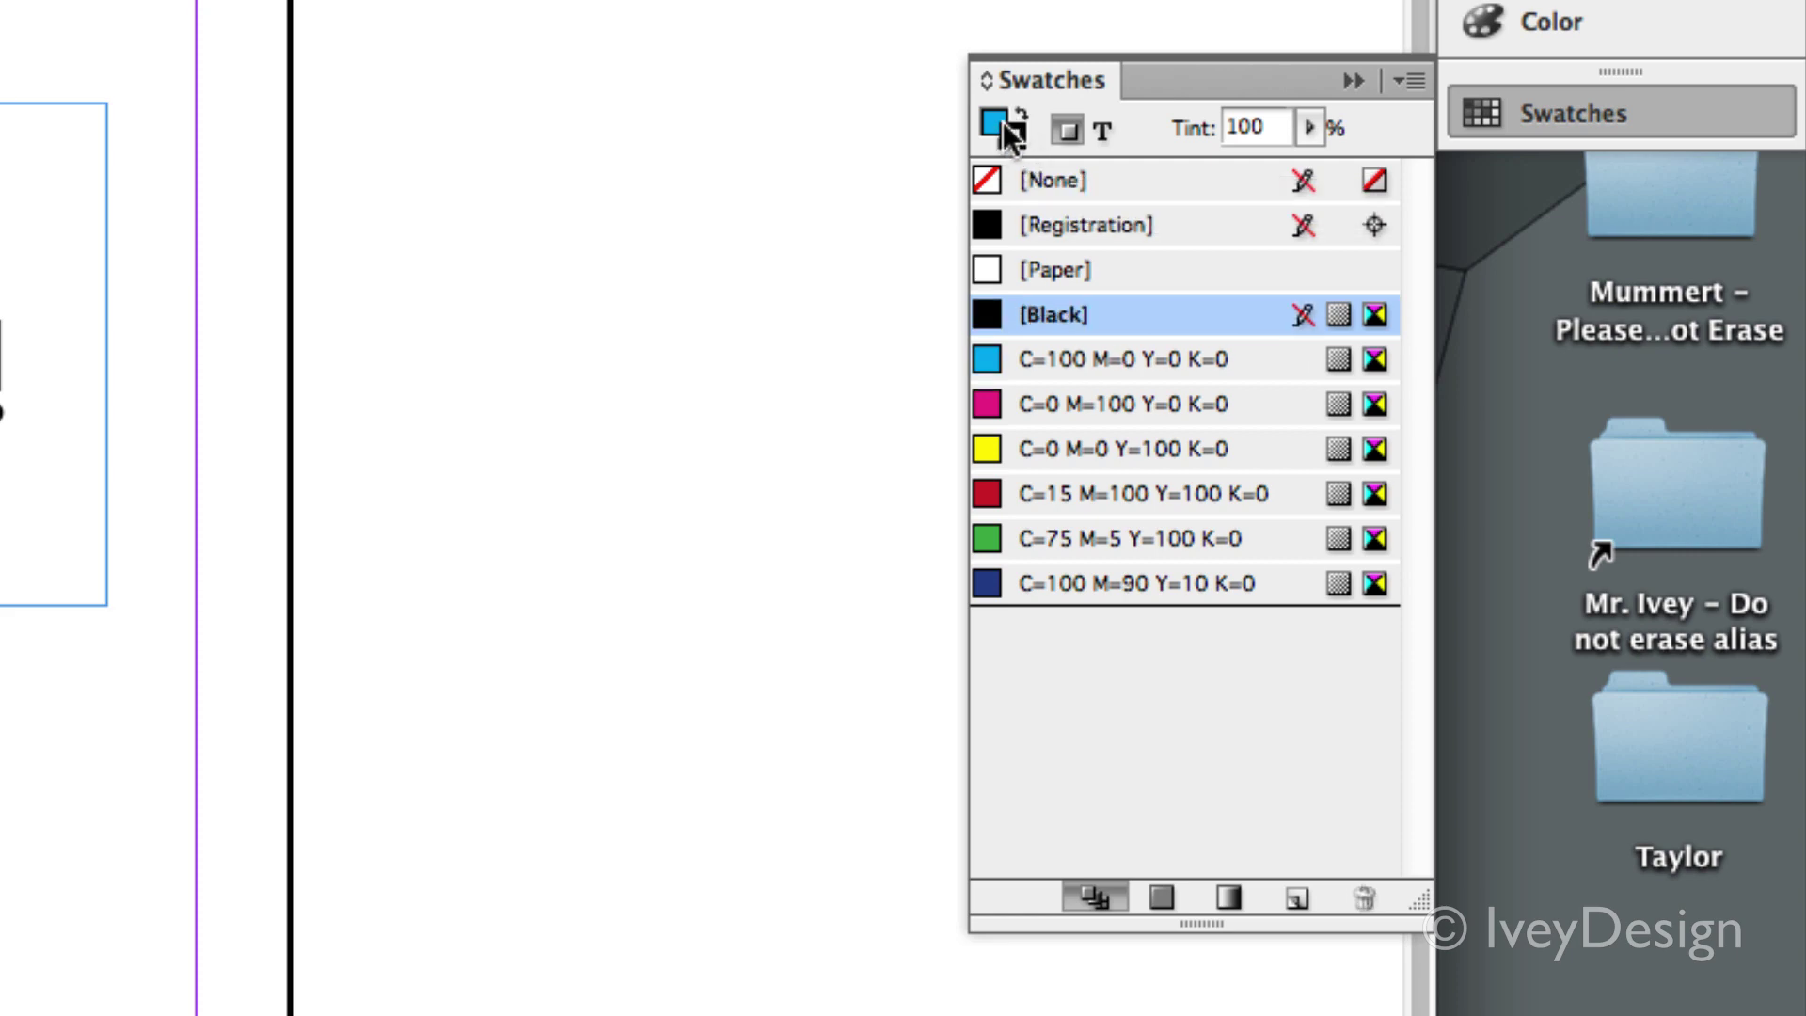
pyautogui.click(1057, 449)
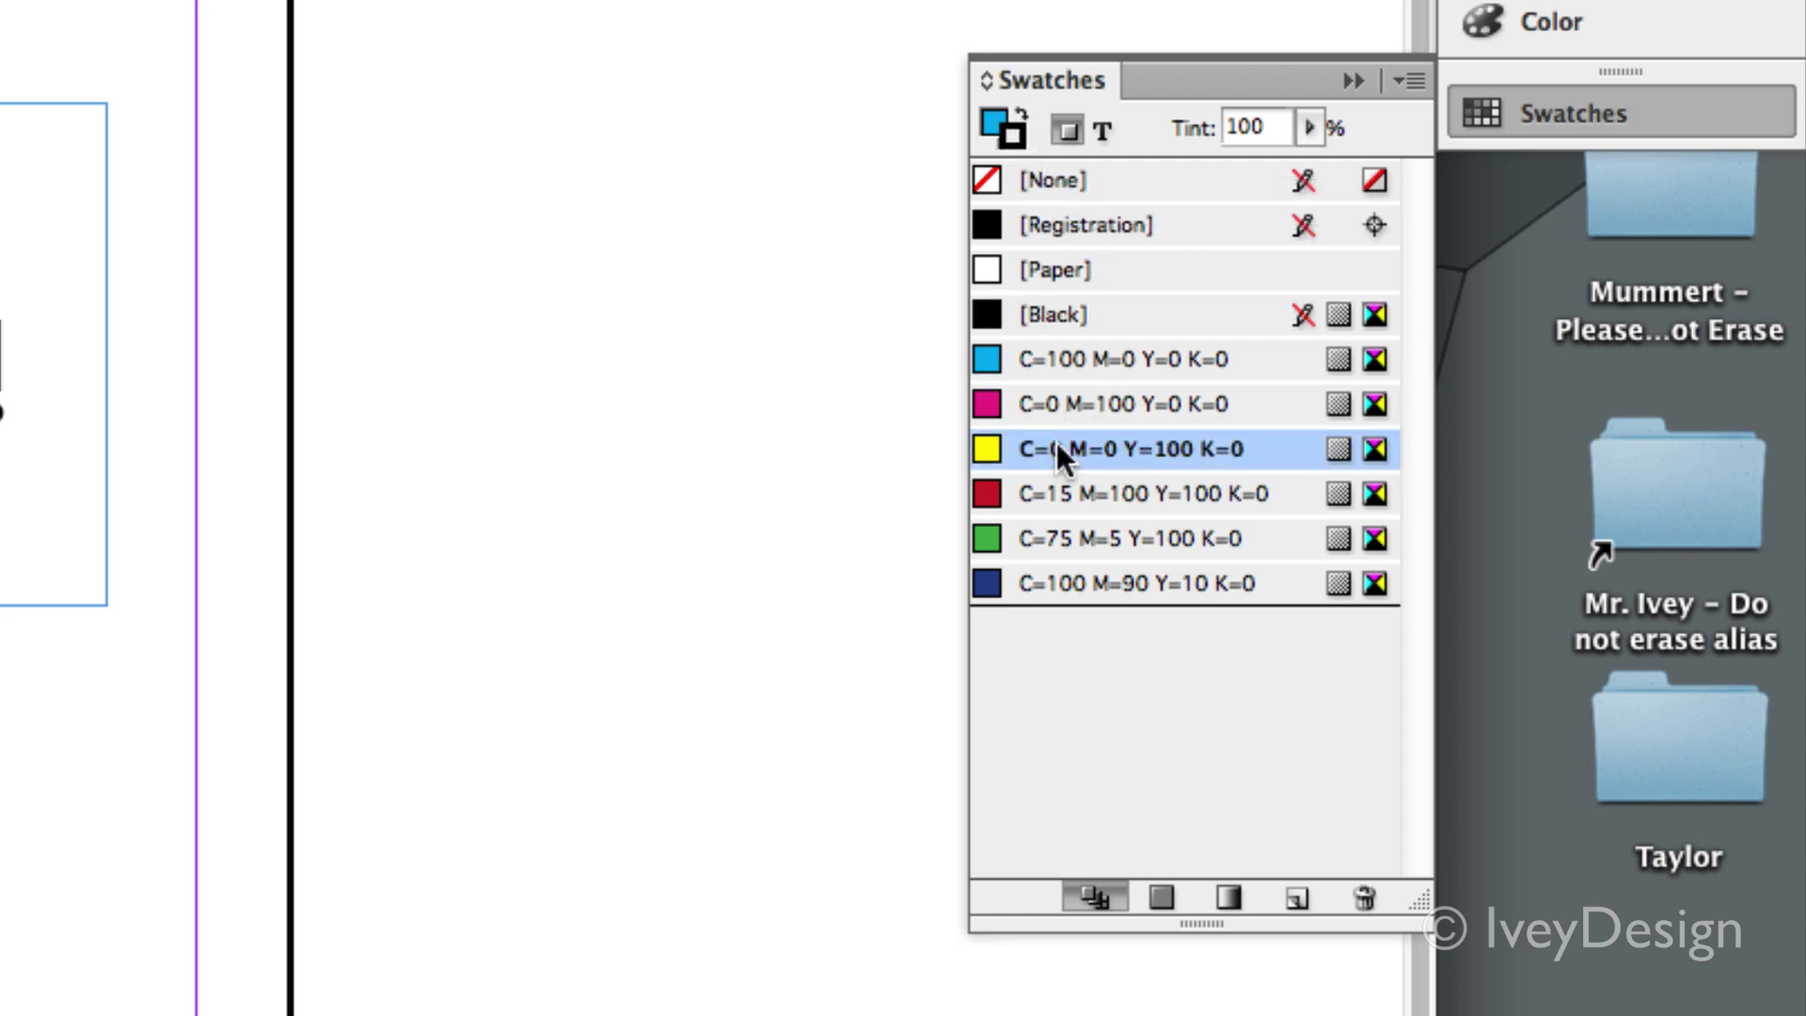
pyautogui.click(1052, 494)
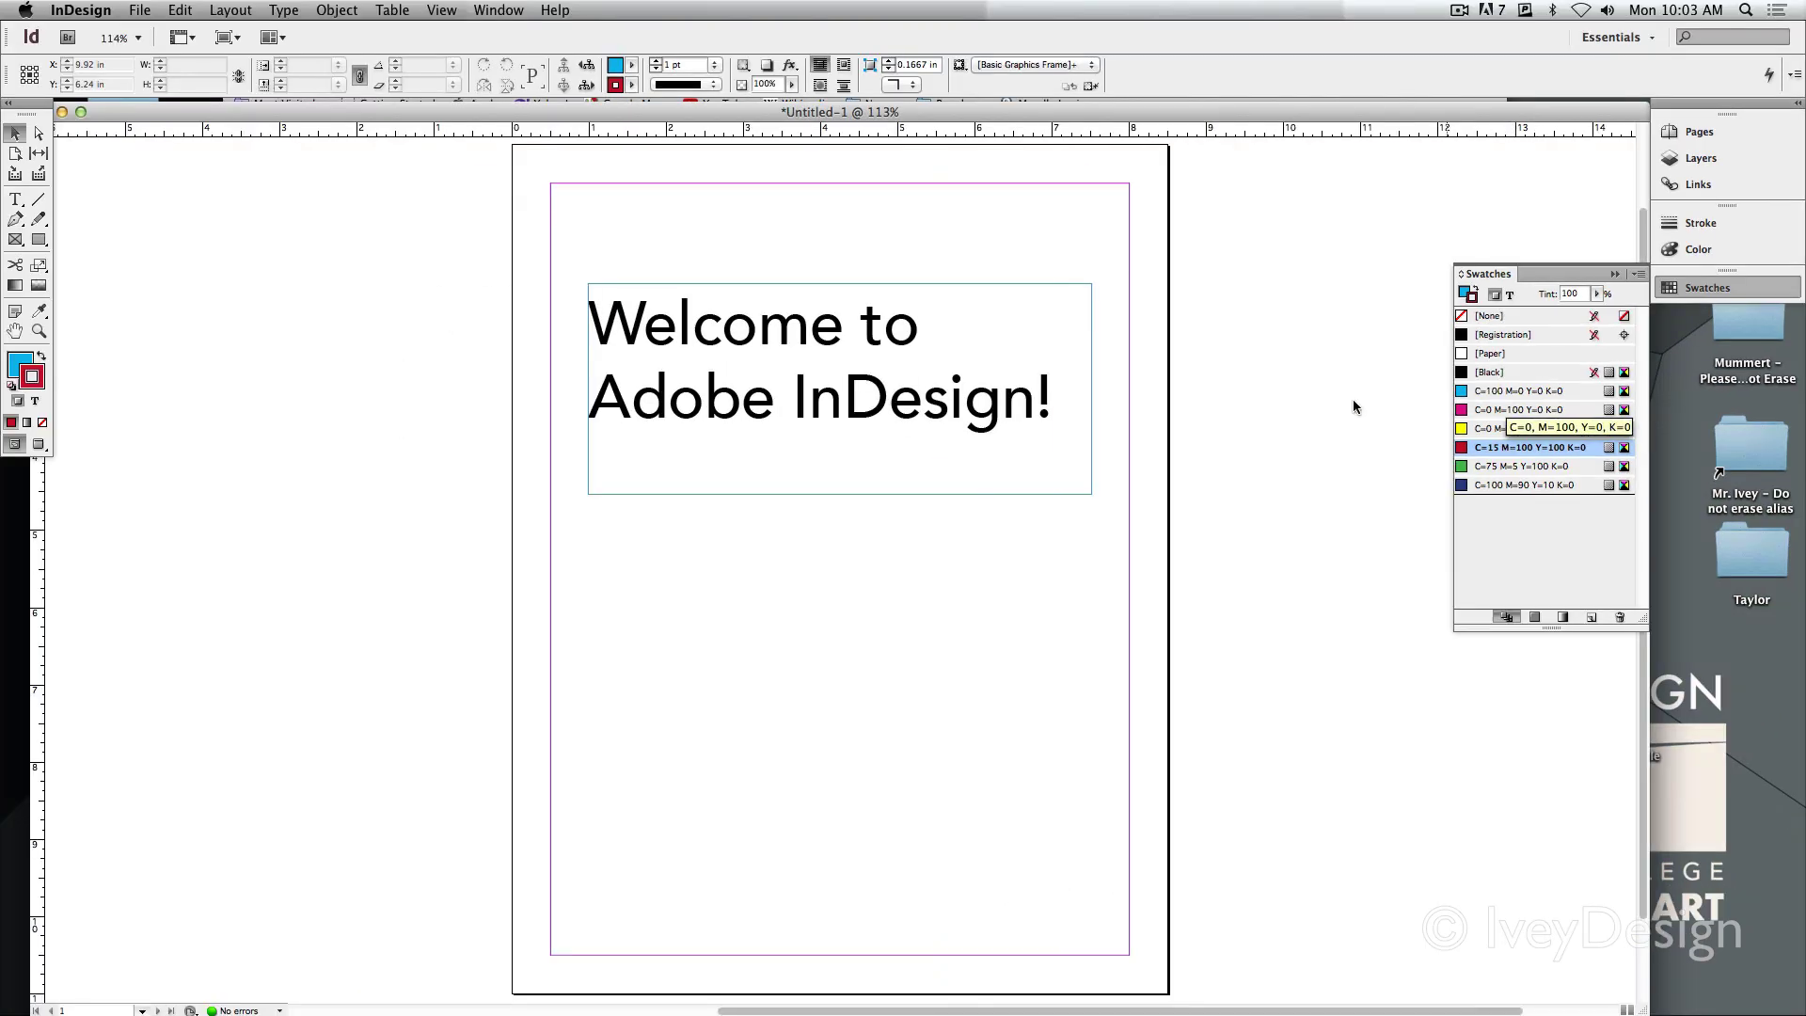
# Step: Move the Welcome text frame down about 0.28 in and fill it with the yellow swatch C=0 M=0 Y=100 K=0 after trying other swatches
pyautogui.click(748, 367)
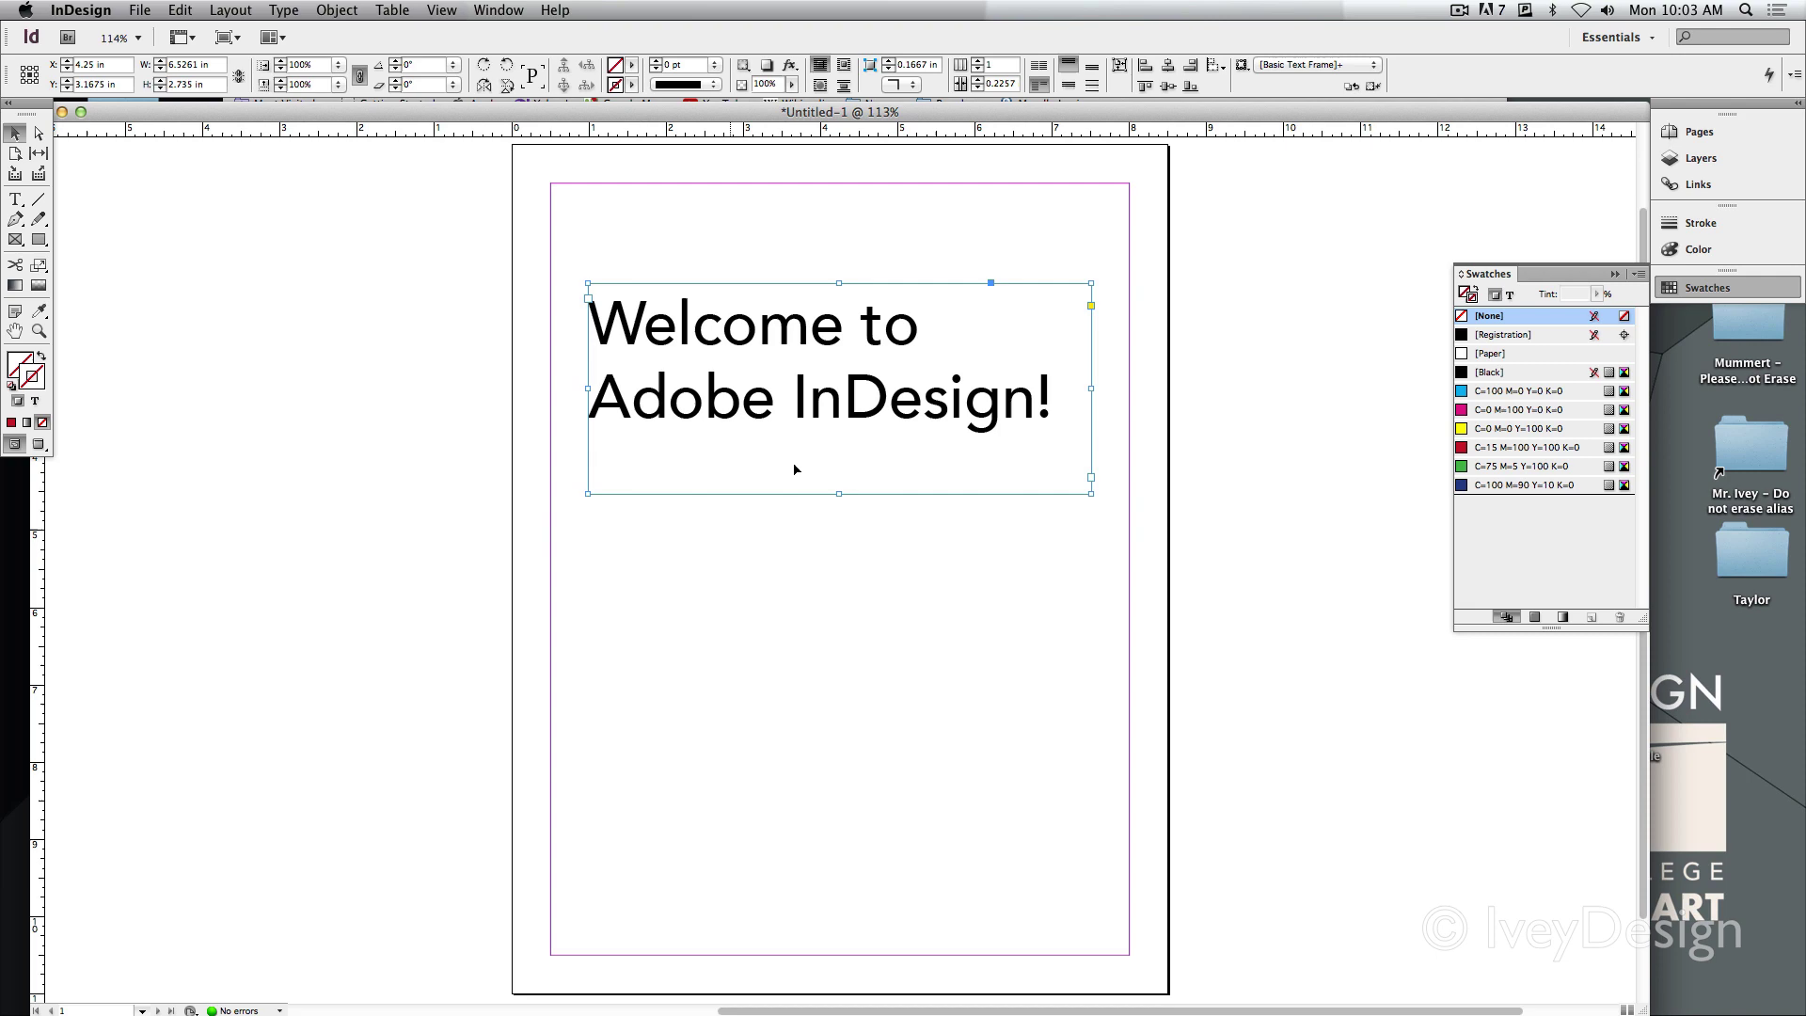
pyautogui.moveTo(721, 452); pyautogui.dragTo(722, 474)
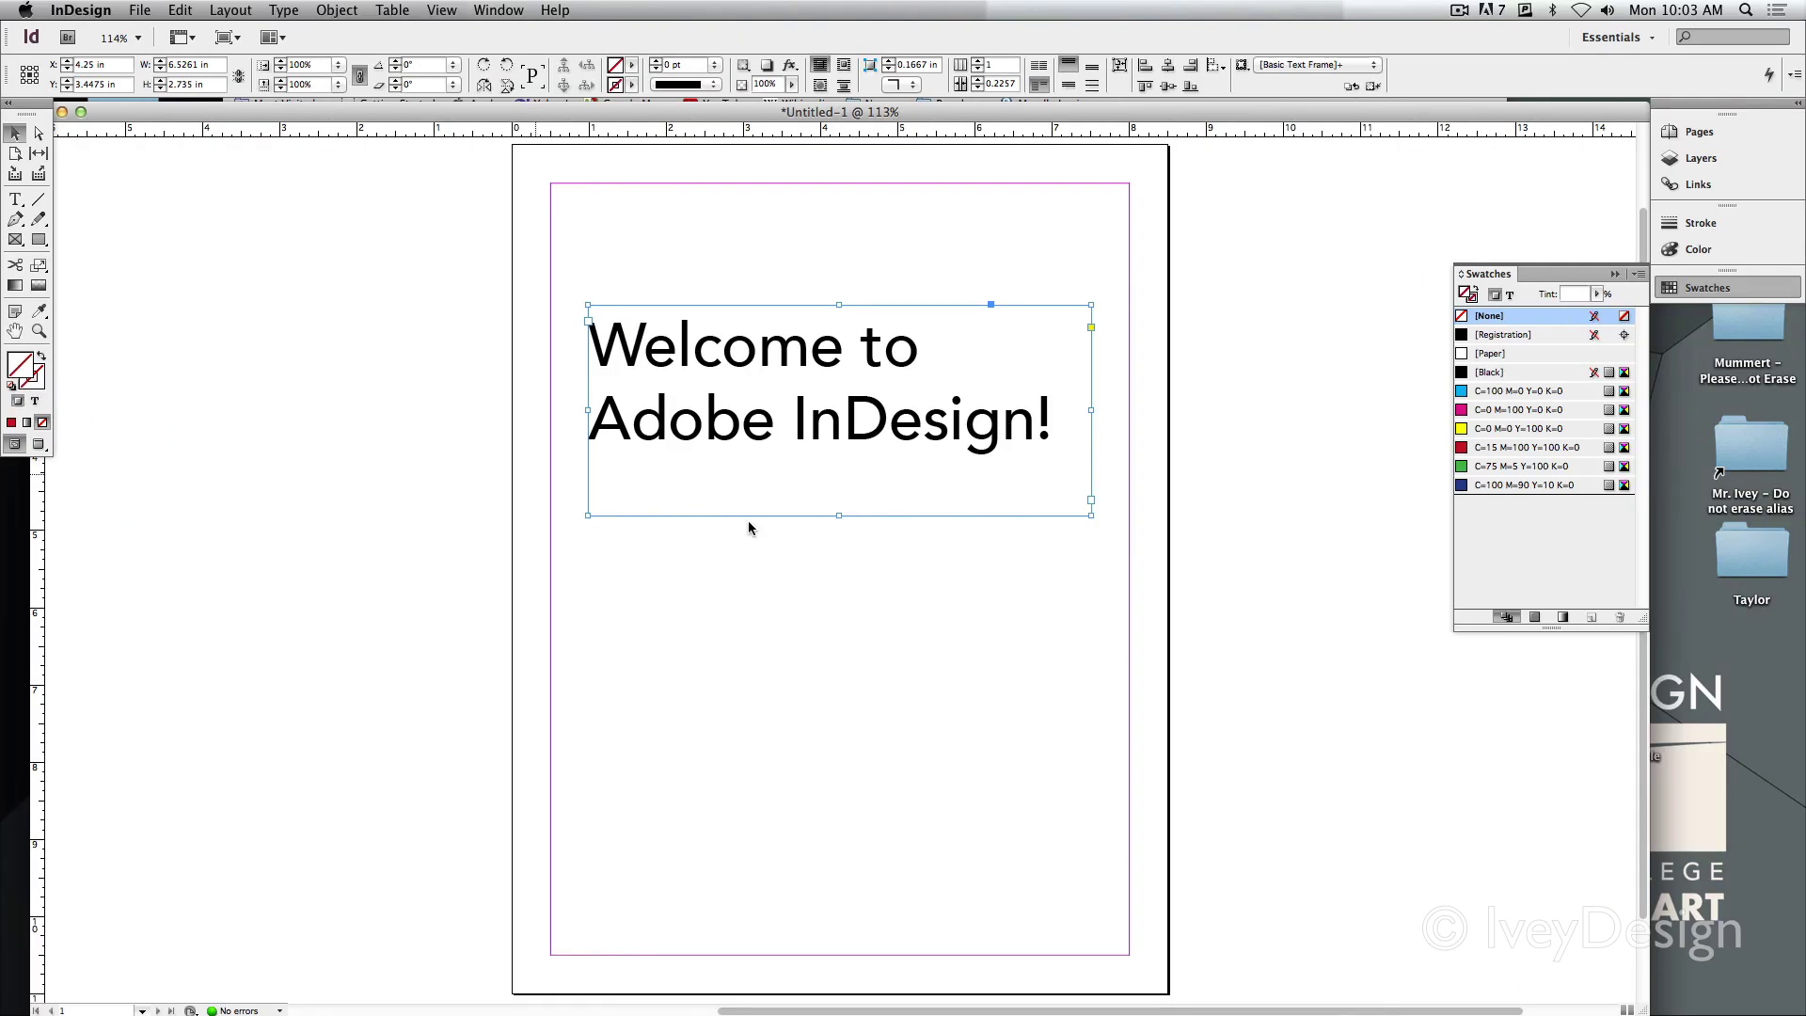
pyautogui.click(1503, 428)
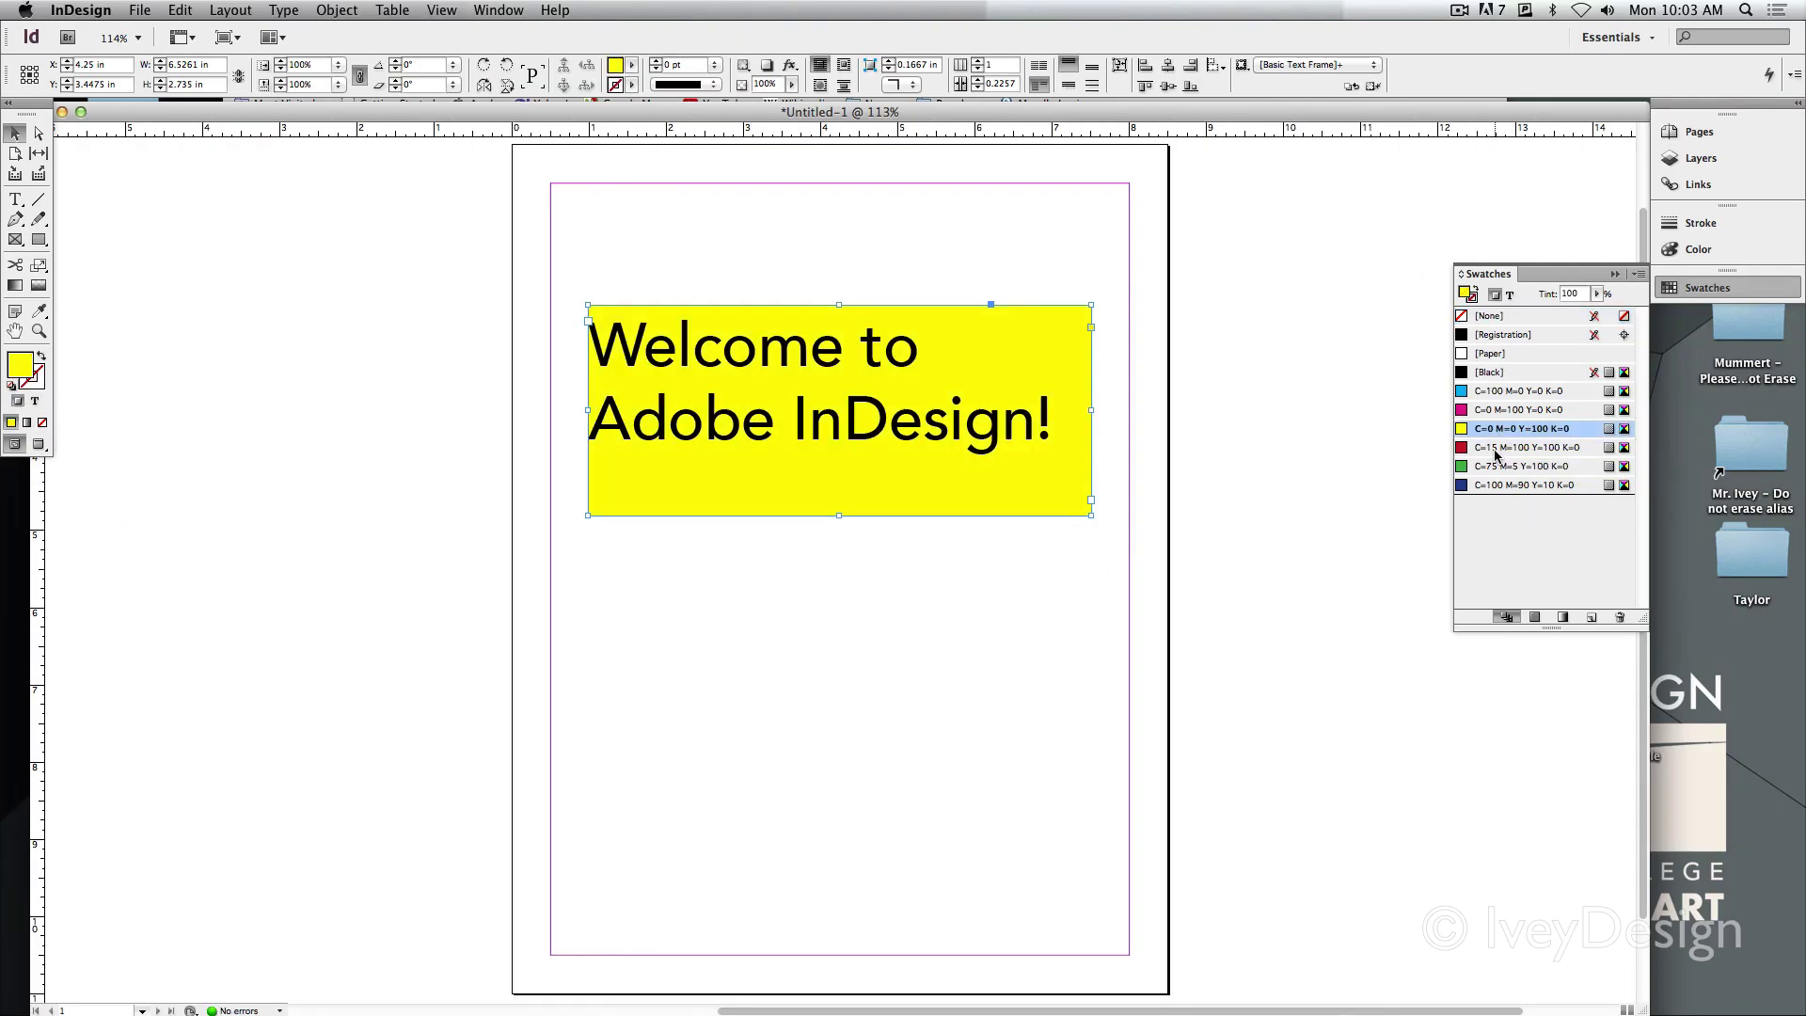
pyautogui.click(1495, 449)
pyautogui.click(1497, 466)
pyautogui.click(1500, 486)
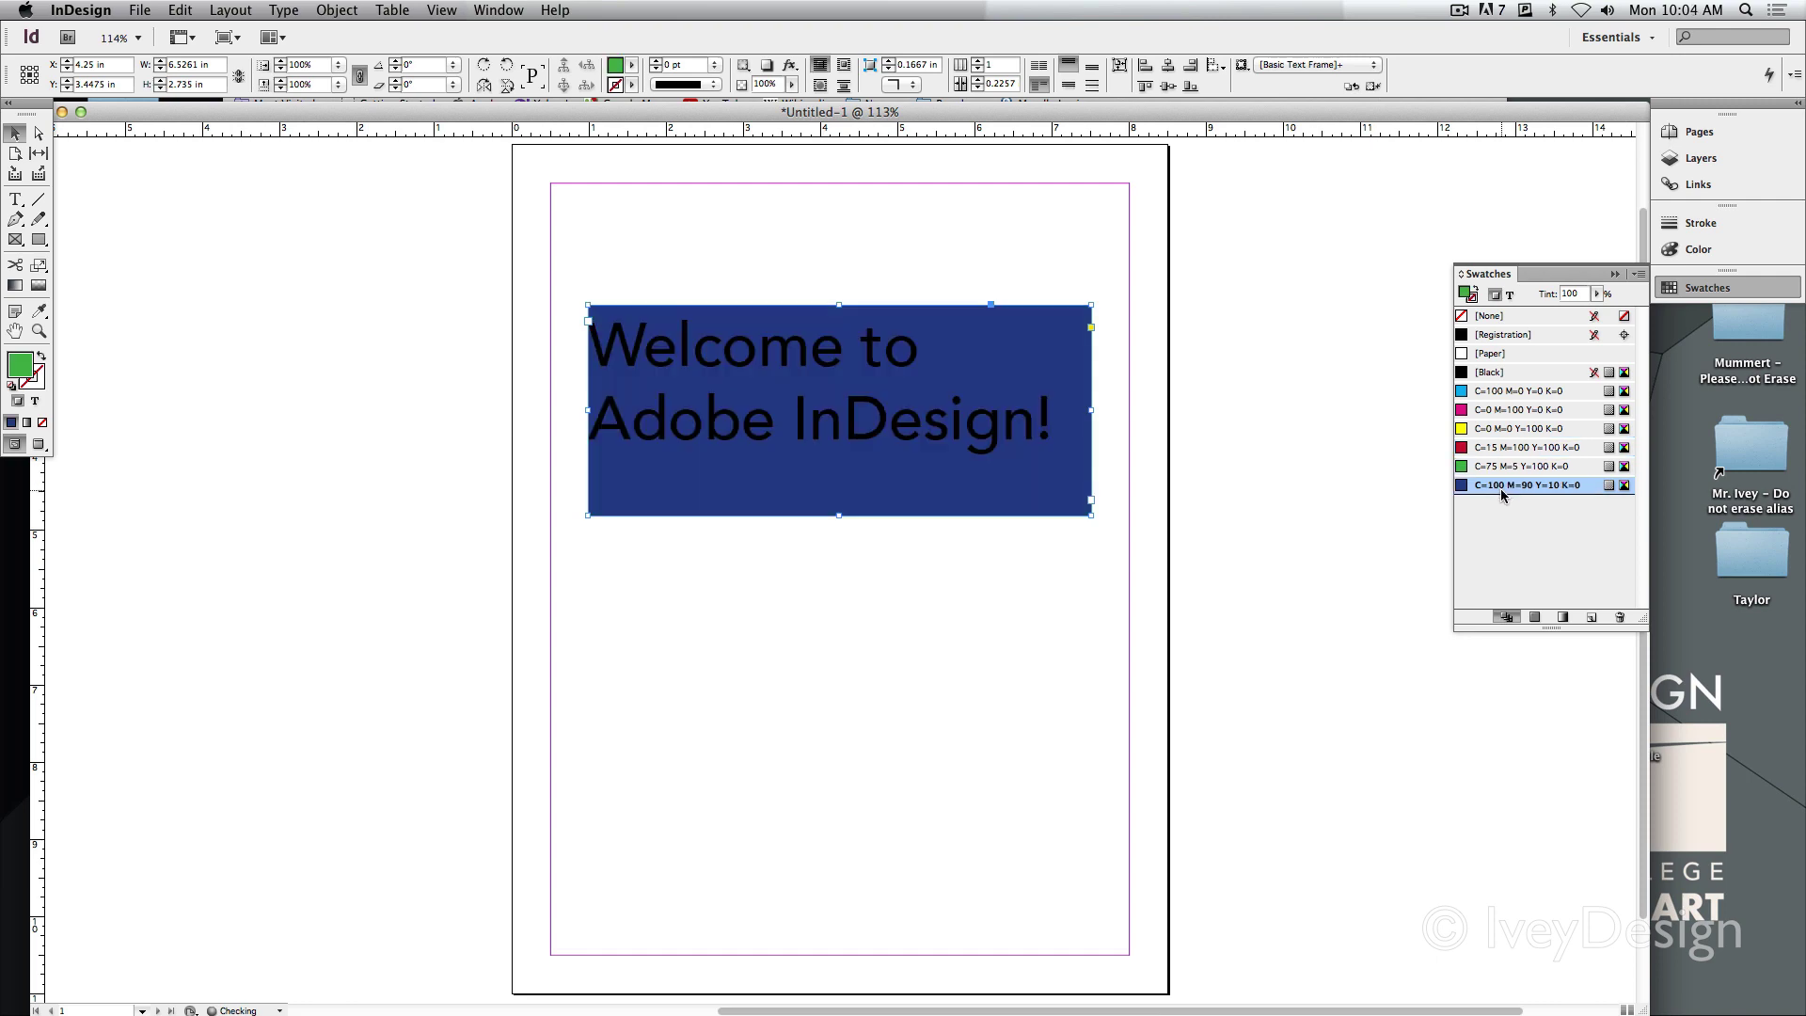
pyautogui.click(1501, 428)
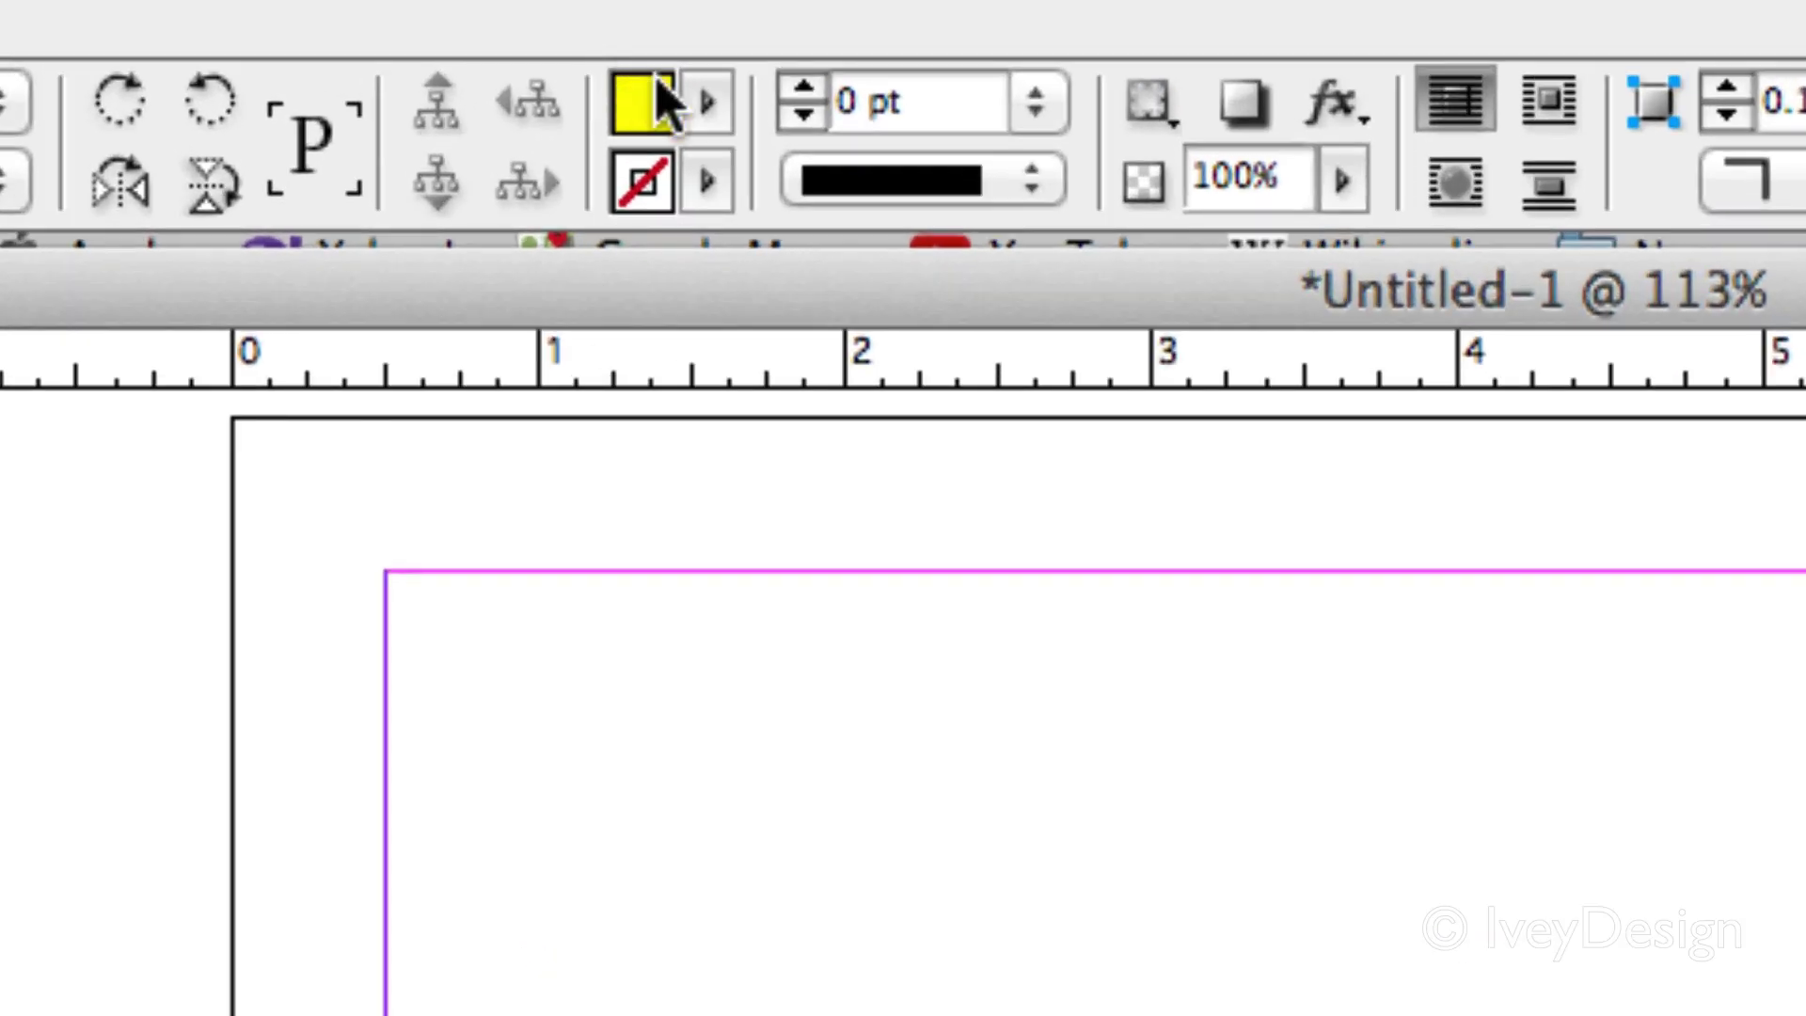
# Step: Set the text frame's stroke colour to the red swatch C=15 M=100 Y=100 K=0
pyautogui.click(707, 105)
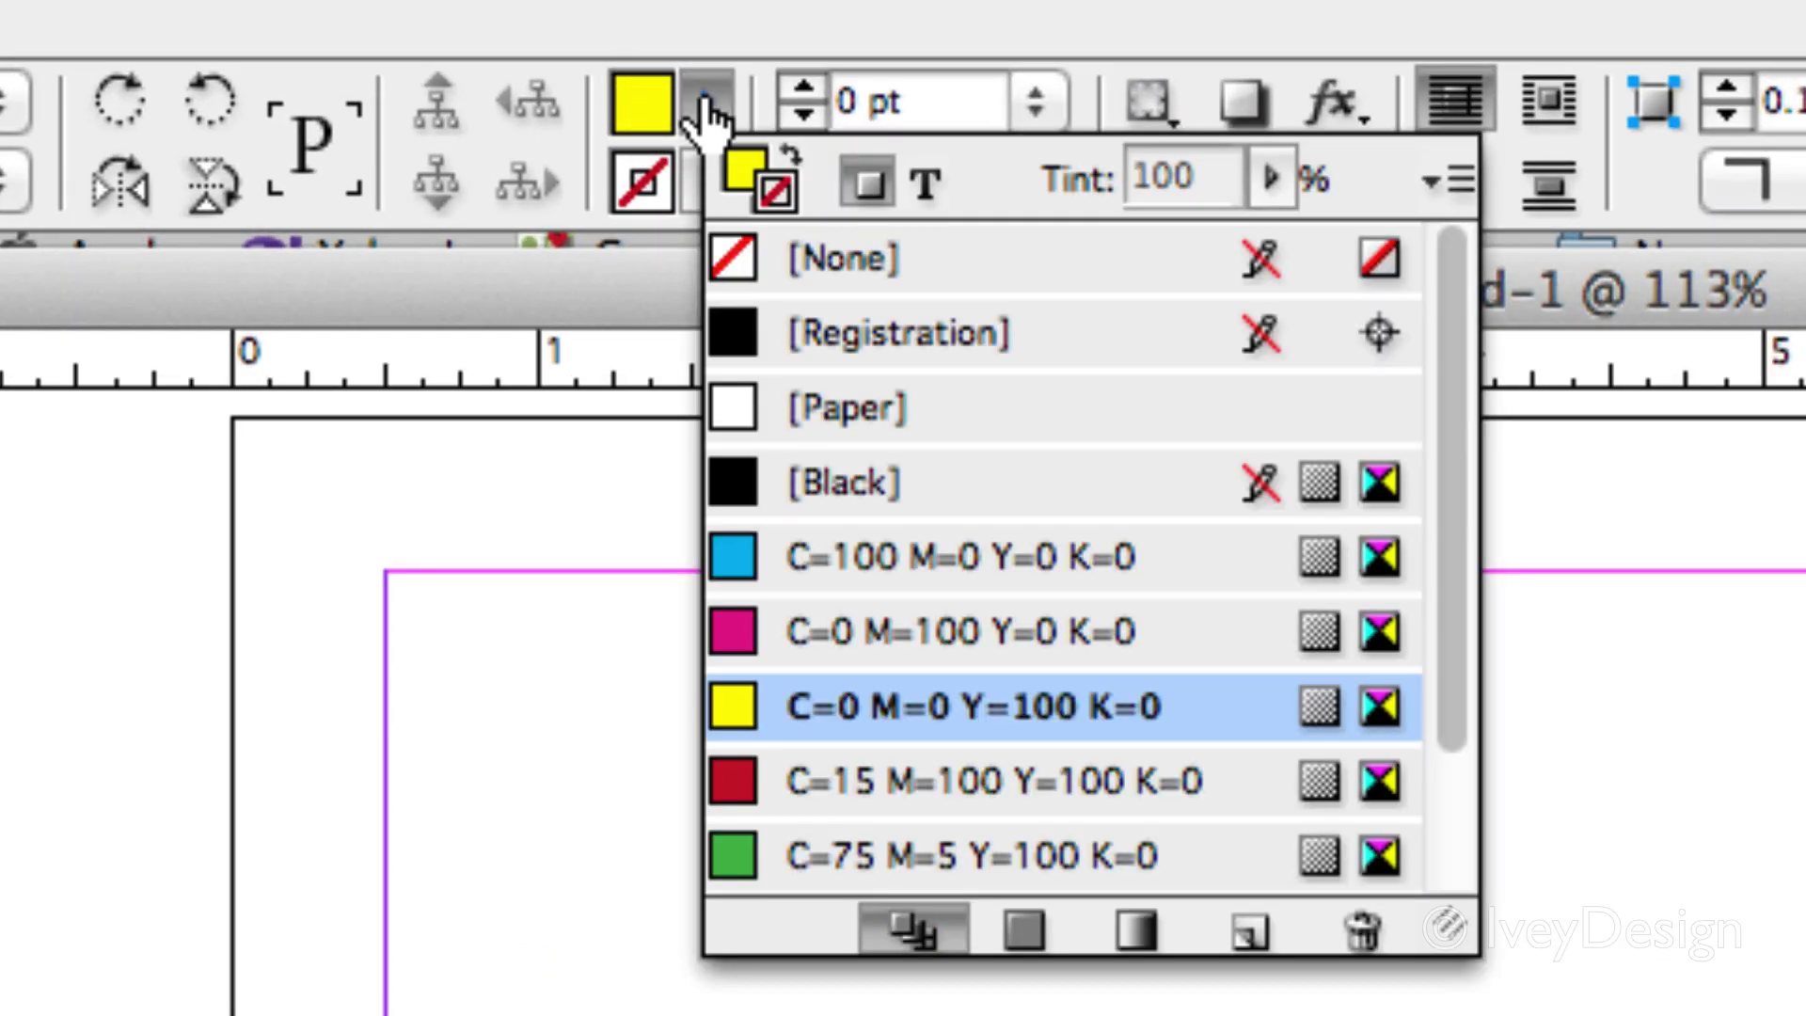
pyautogui.click(708, 105)
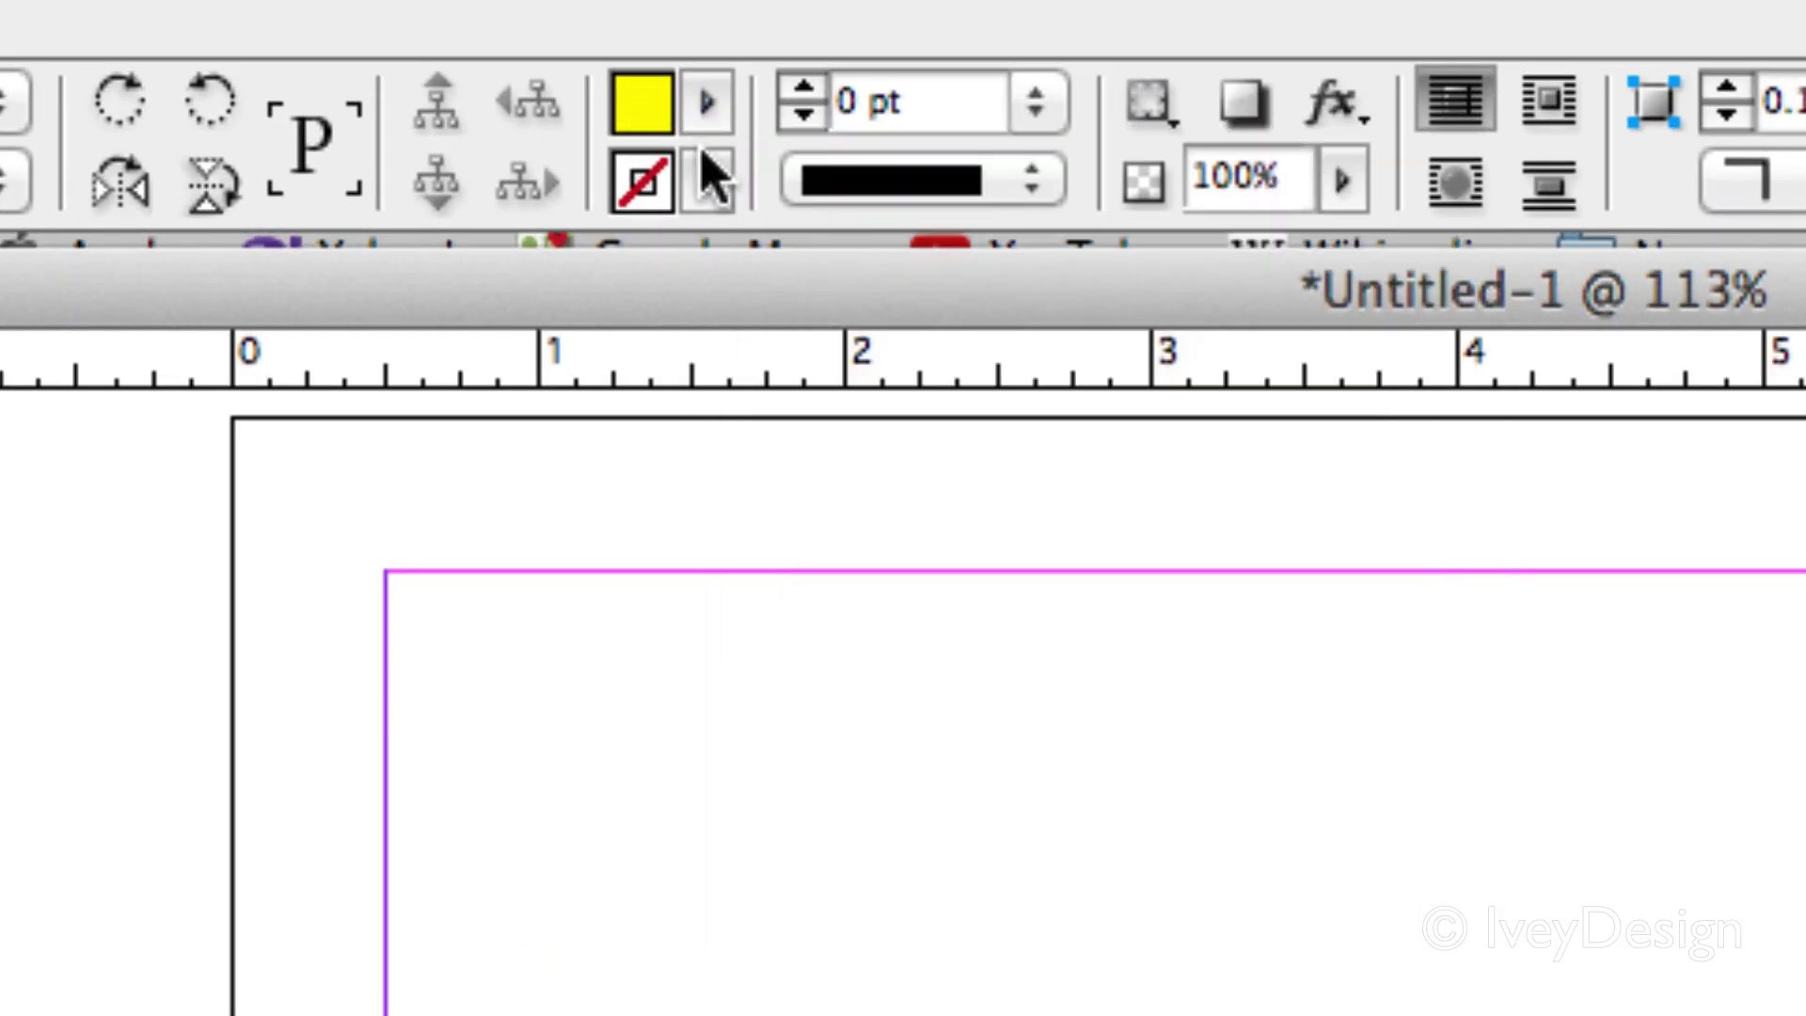
pyautogui.click(709, 179)
pyautogui.click(710, 181)
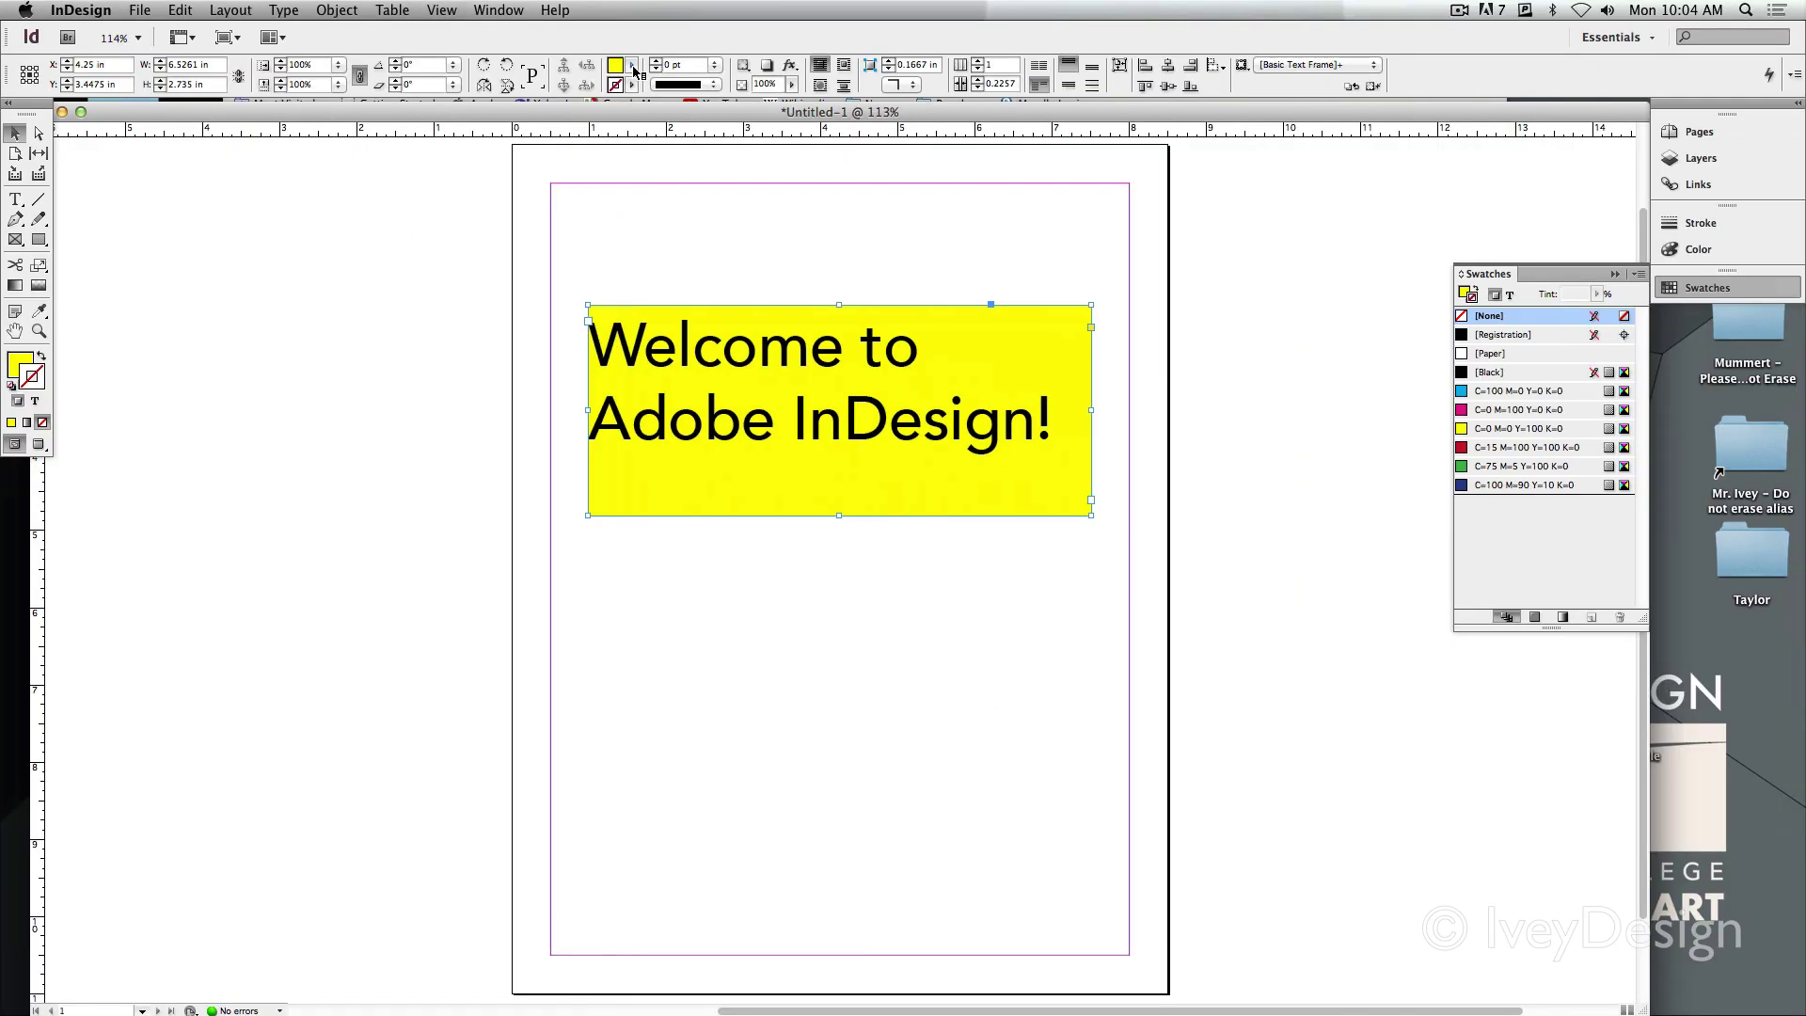
pyautogui.click(633, 85)
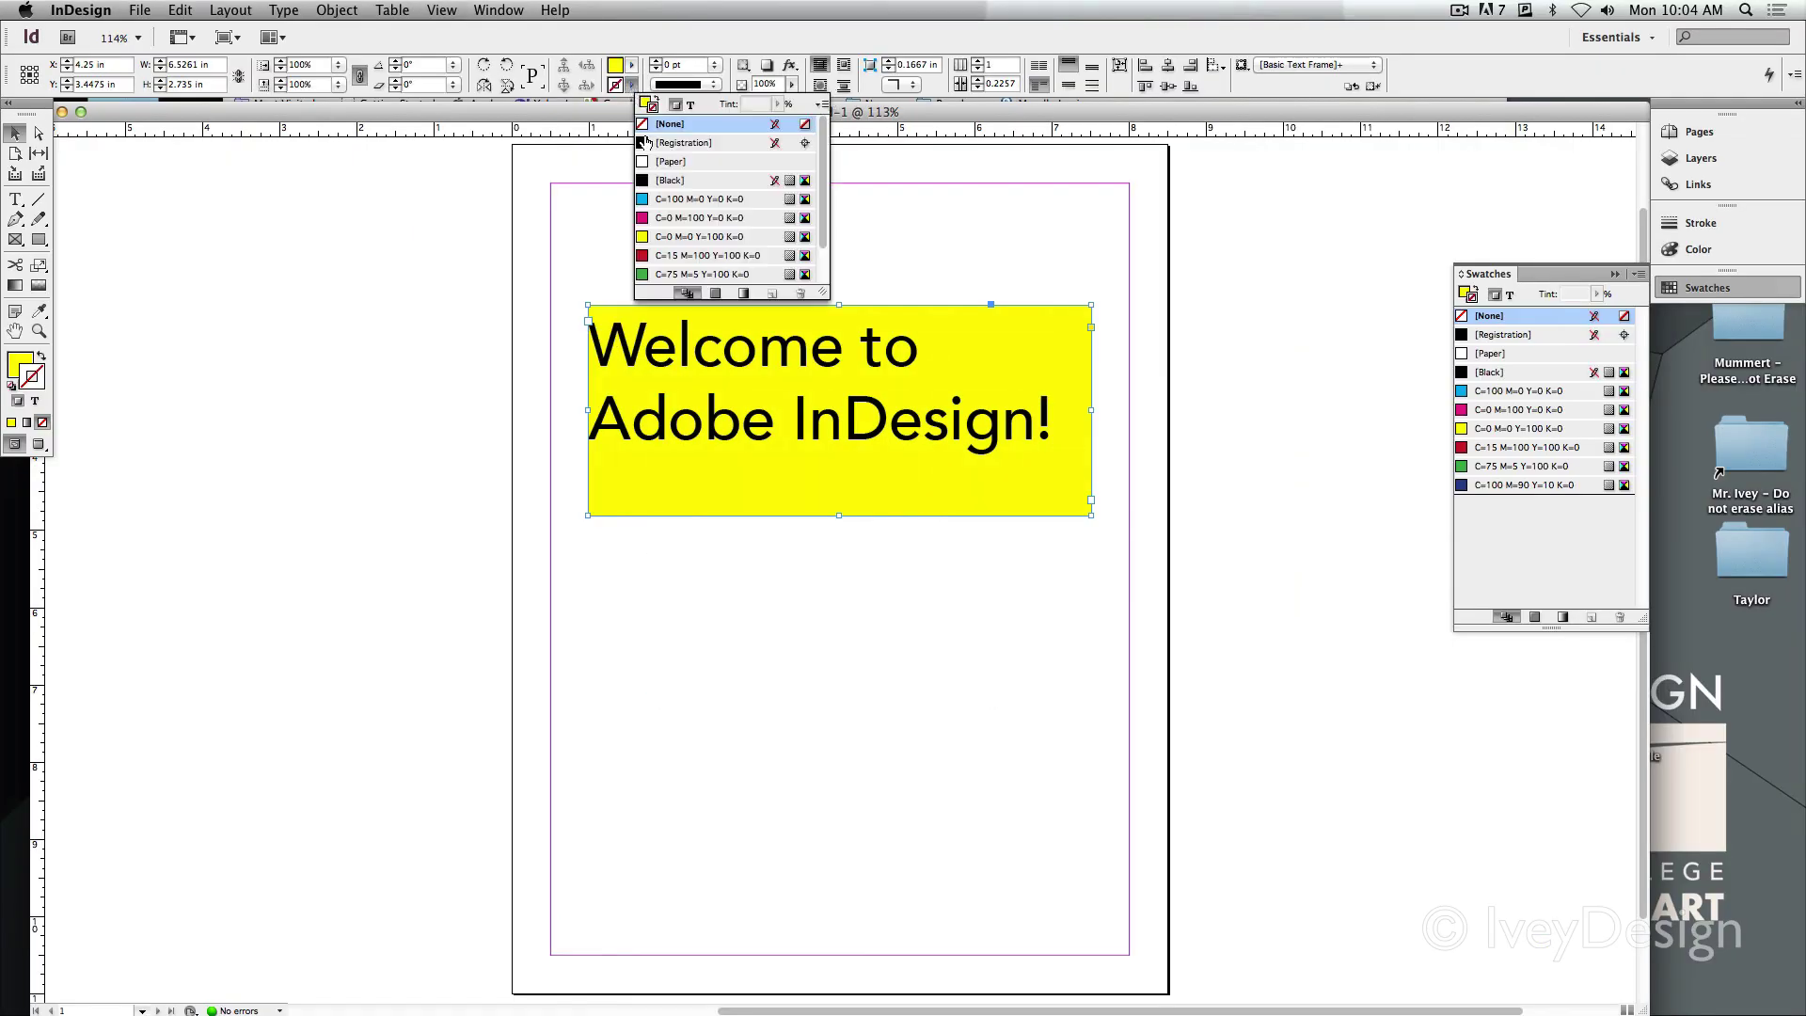
pyautogui.click(704, 256)
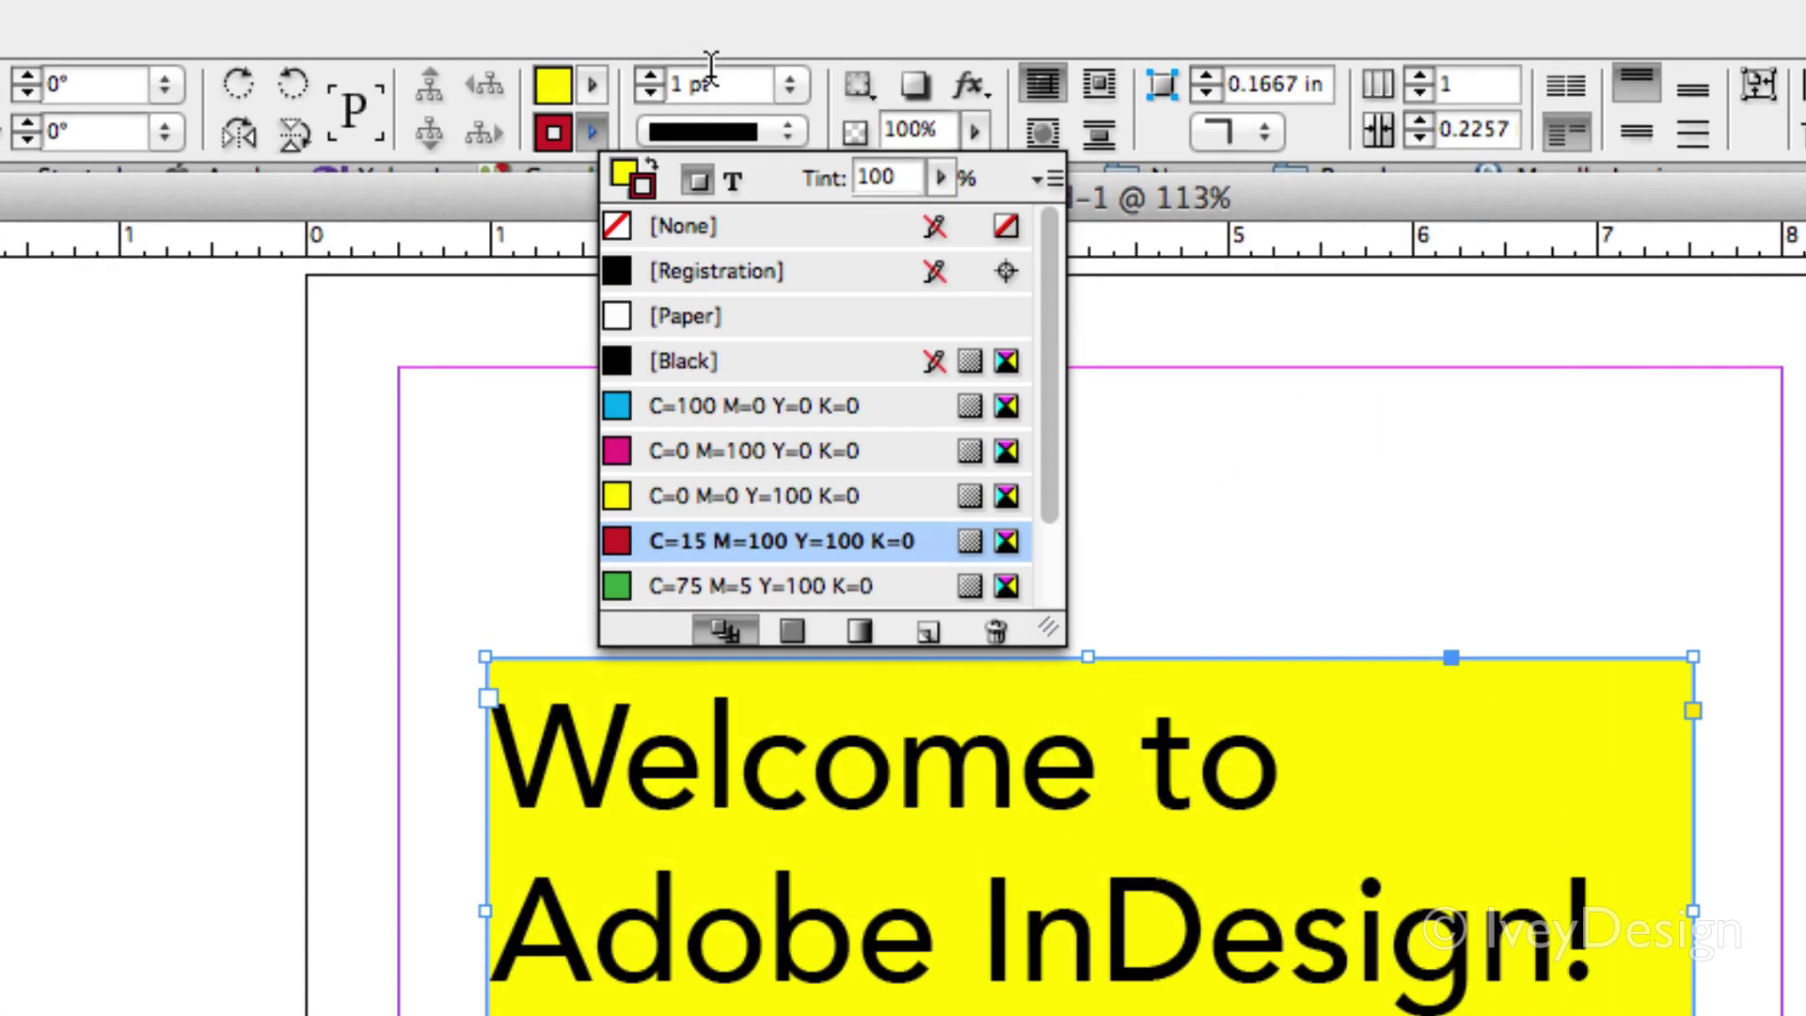
# Step: Increase the text frame's stroke weight to 9 pt and deselect the frame
pyautogui.click(649, 77)
pyautogui.click(649, 77)
pyautogui.click(649, 78)
pyautogui.click(649, 78)
pyautogui.click(649, 77)
pyautogui.click(649, 77)
pyautogui.click(649, 77)
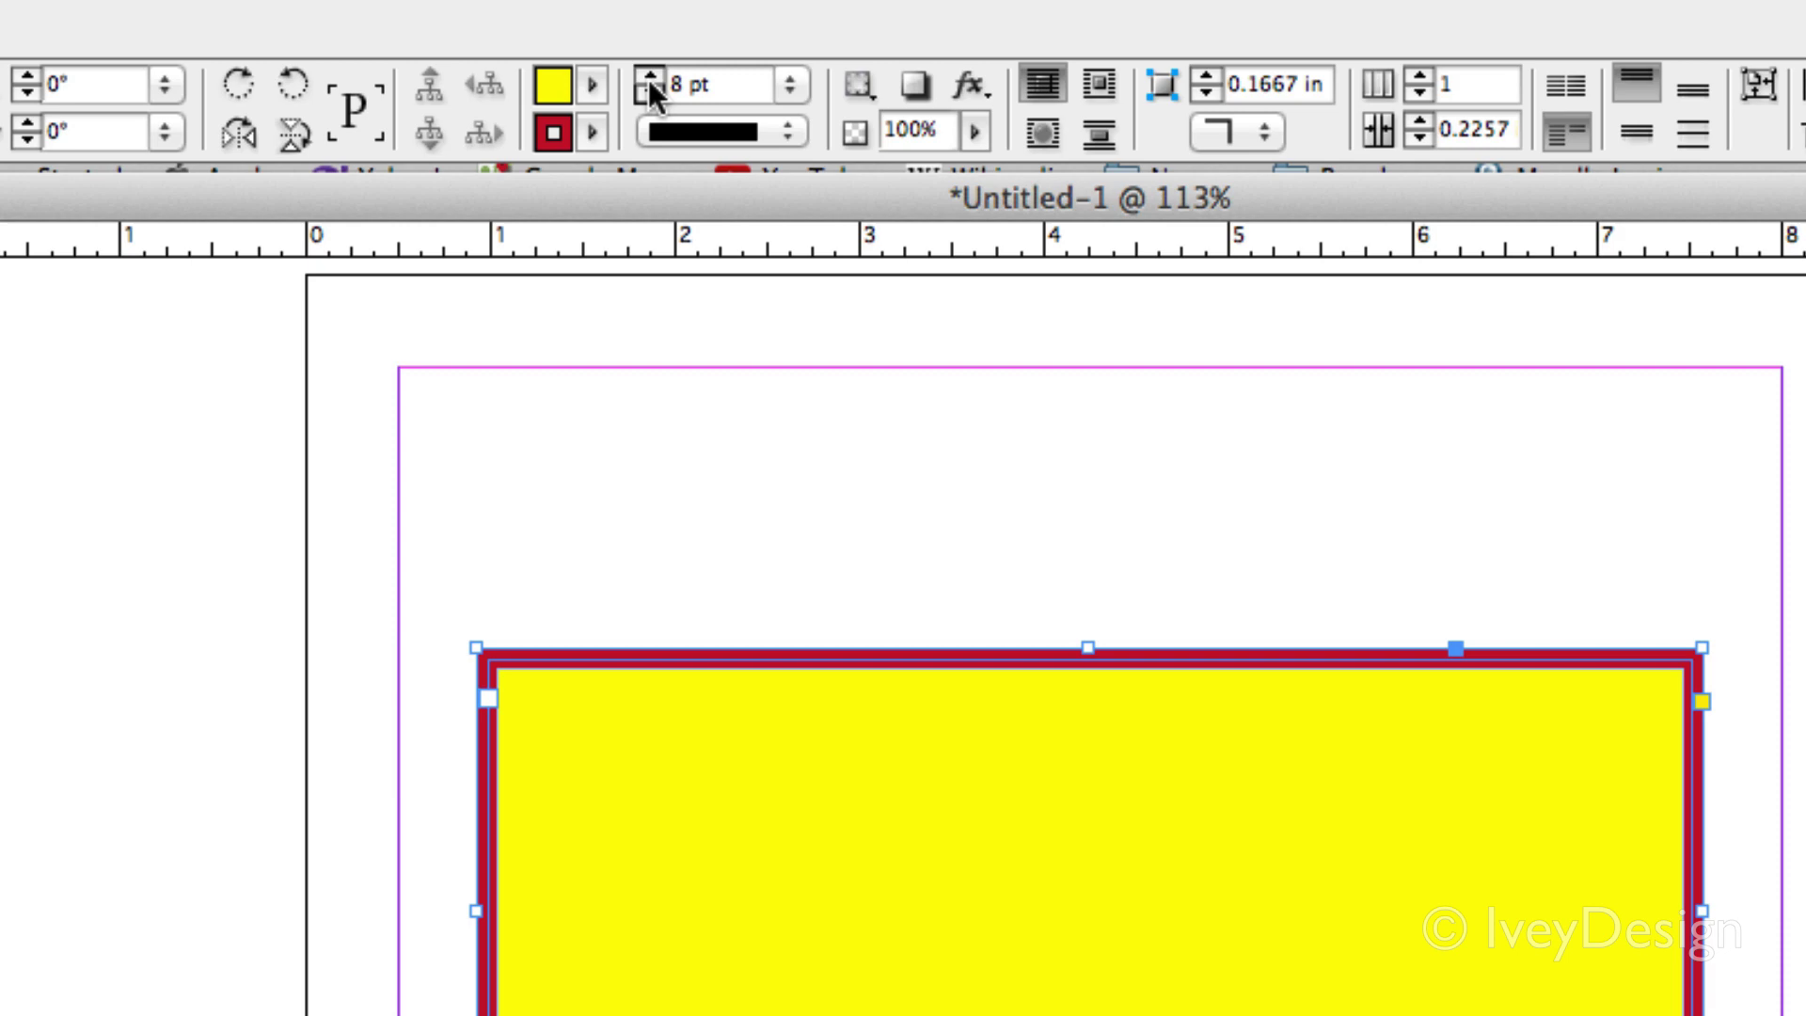
pyautogui.click(649, 77)
pyautogui.click(719, 405)
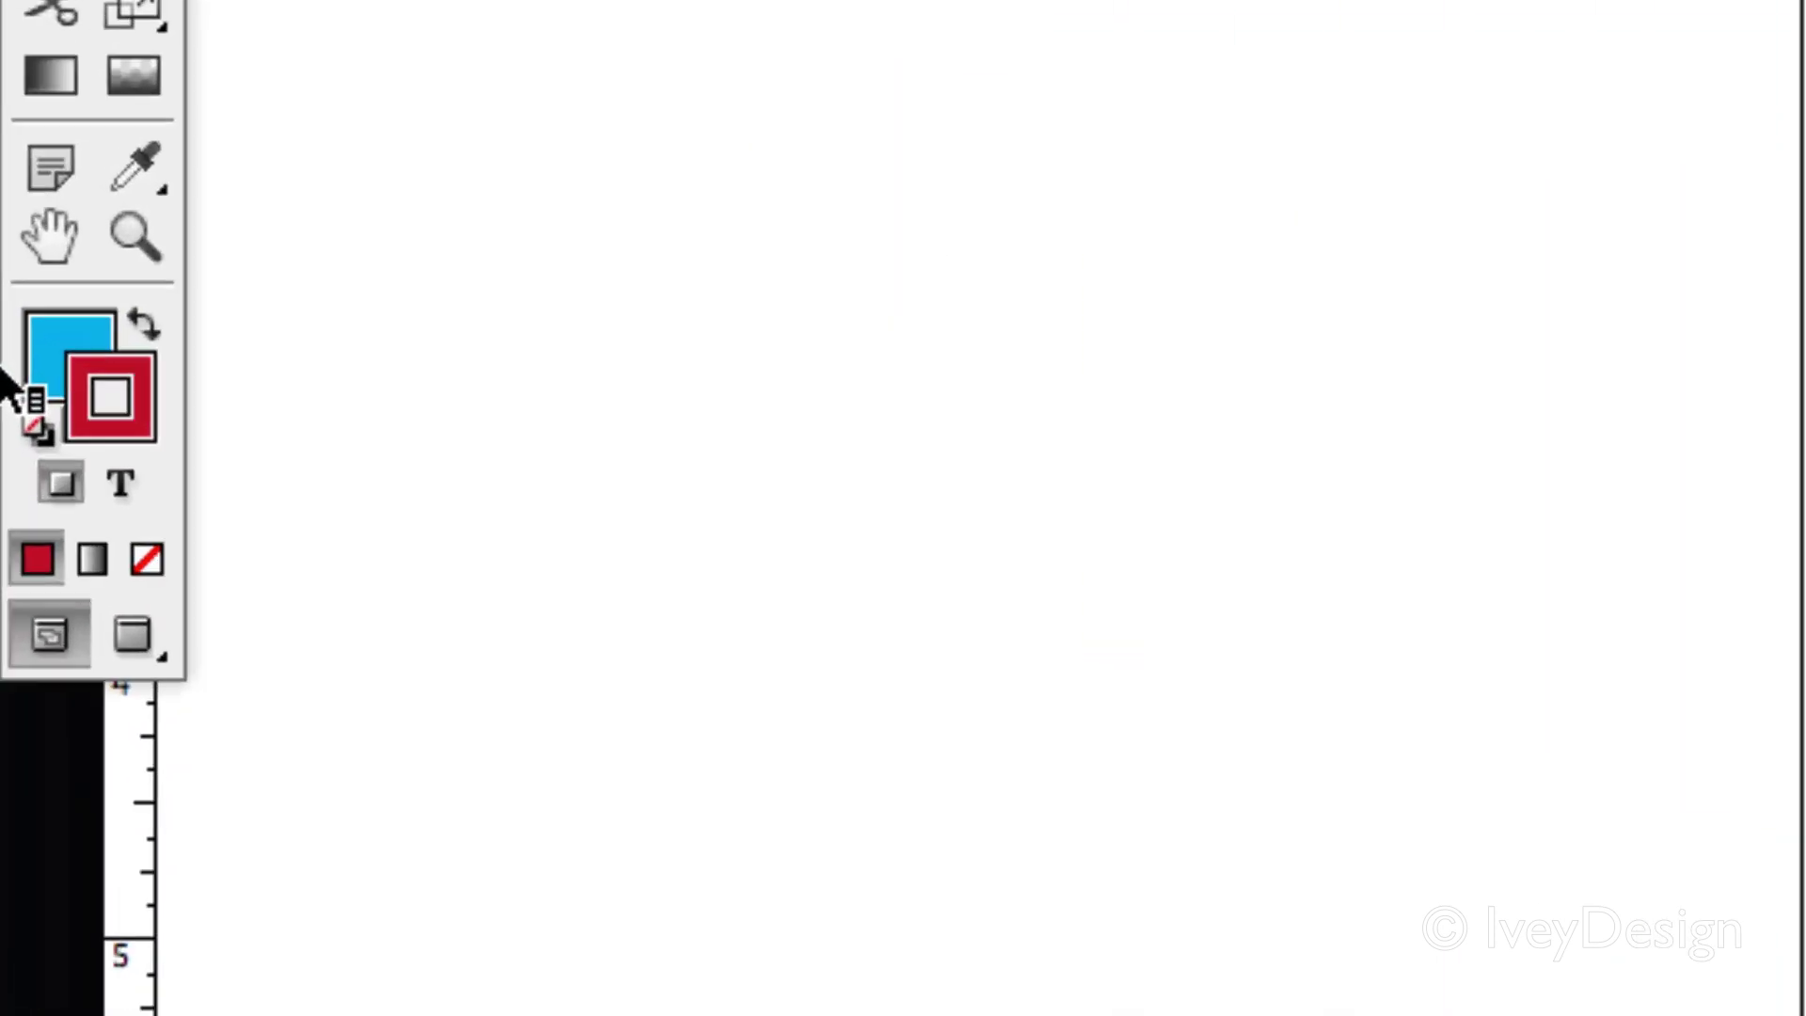
# Step: Make the fill the active colour target and set colour formatting to affect text
pyautogui.click(40, 346)
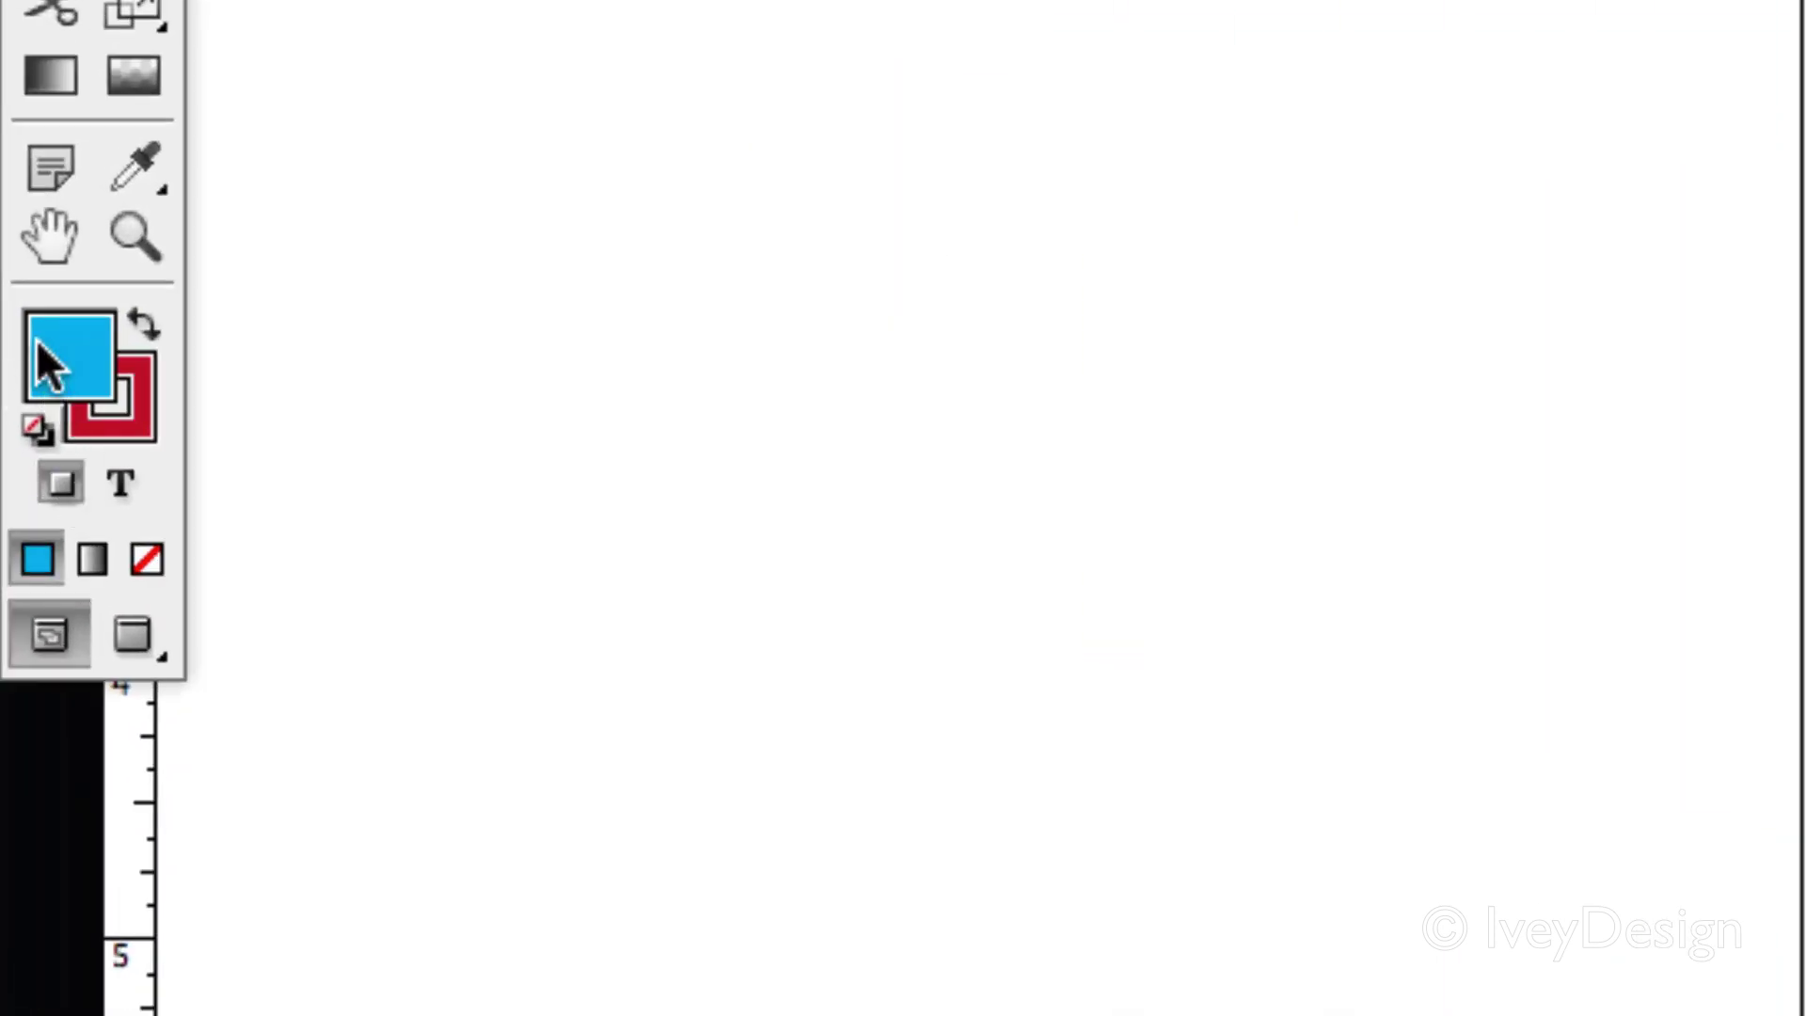
pyautogui.click(121, 425)
pyautogui.click(33, 369)
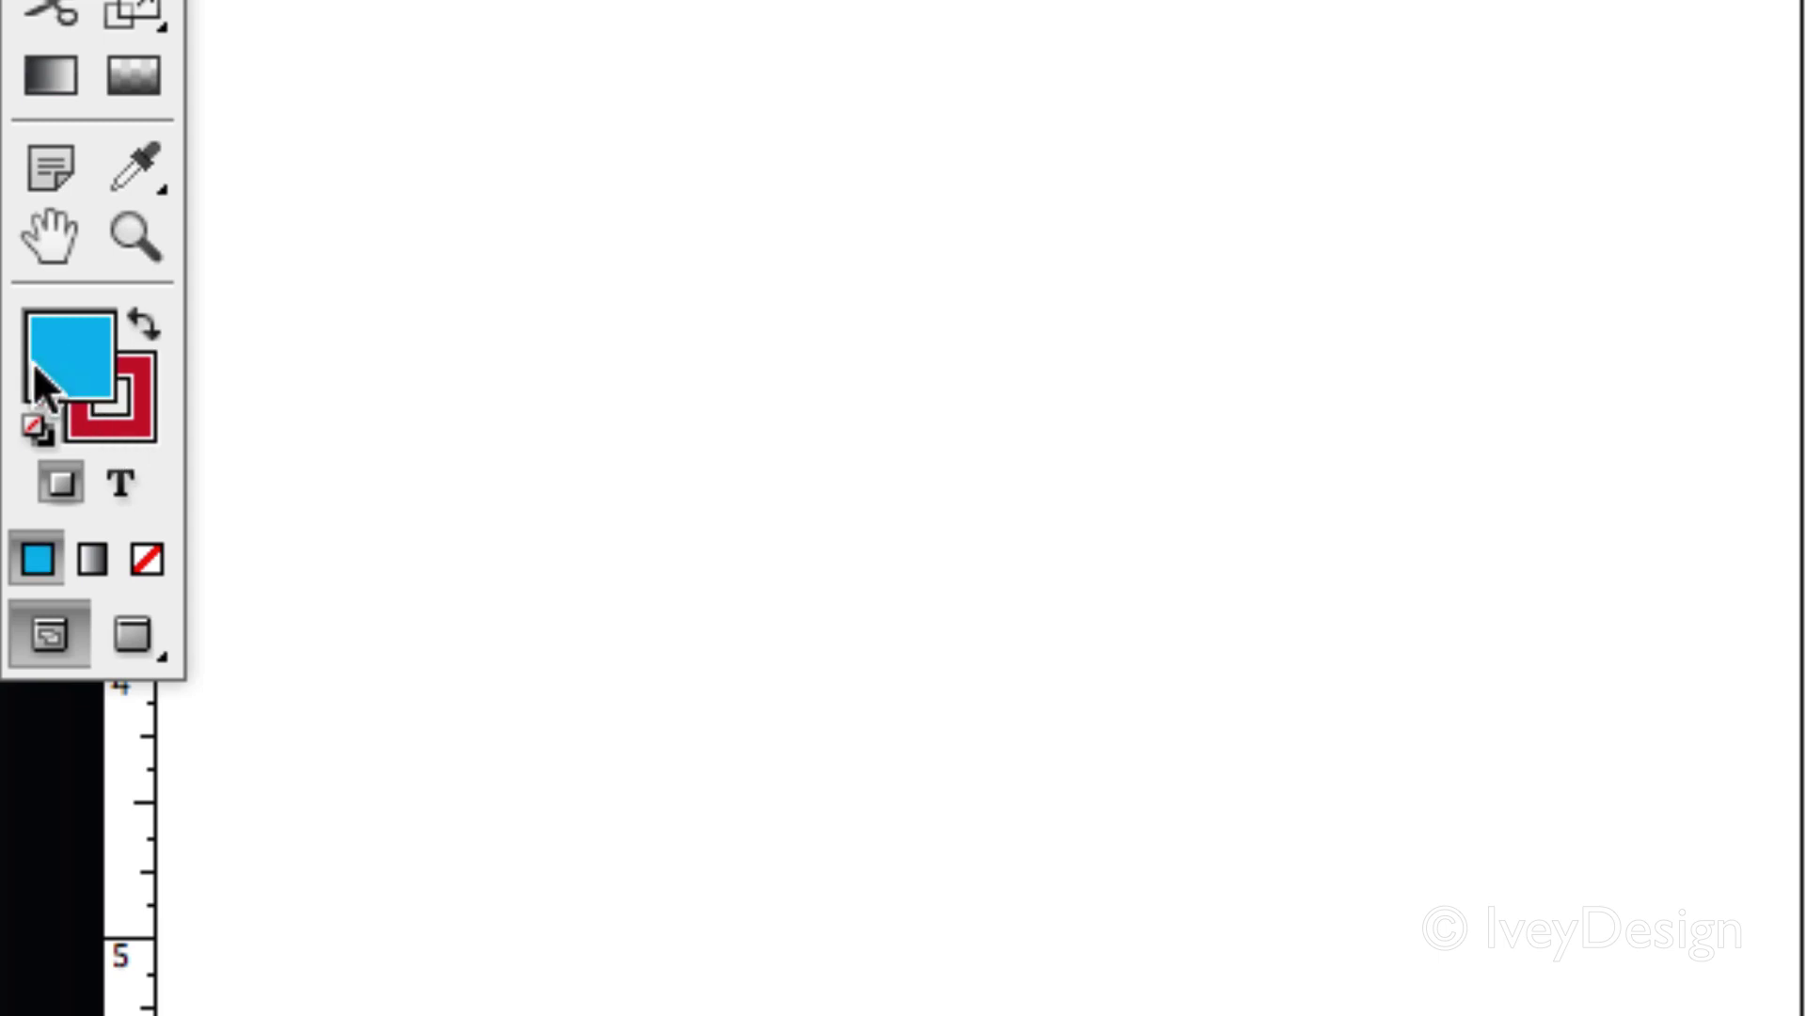
pyautogui.click(117, 482)
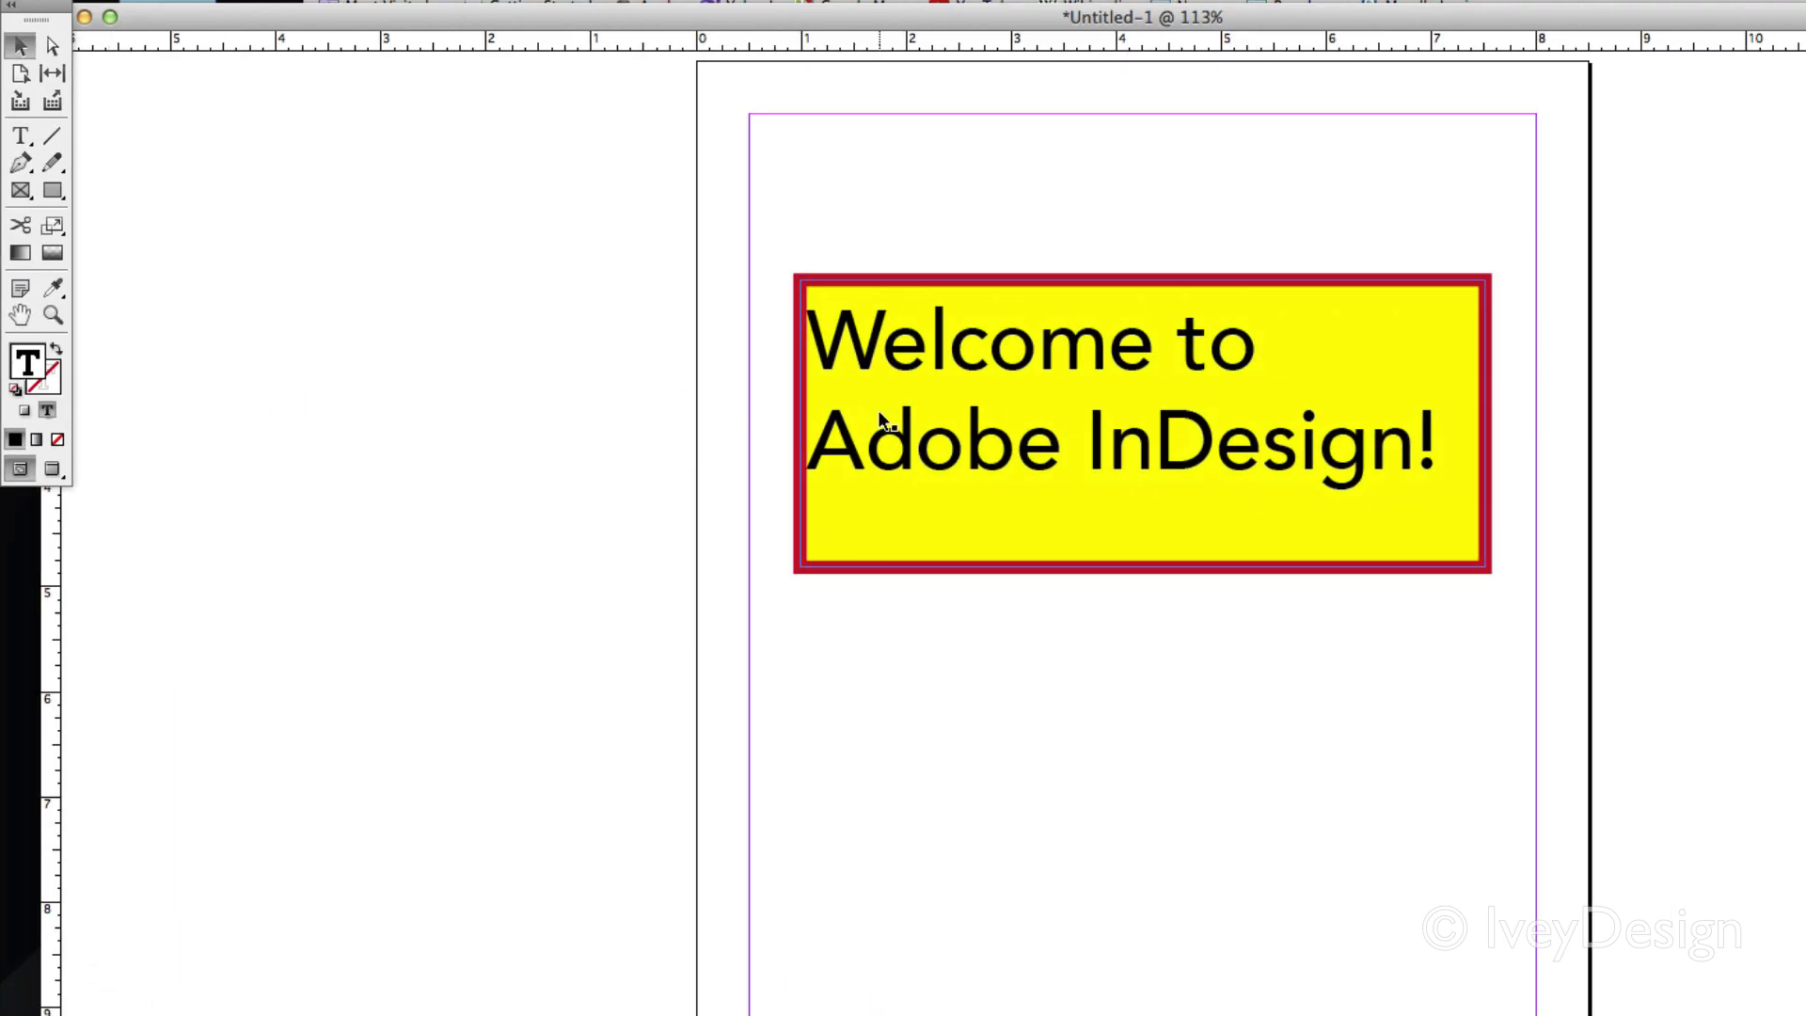
# Step: Move the text frame left, partly onto the pasteboard, and give its text a purple fill of R 130, G 33, B 253
pyautogui.moveTo(878, 409); pyautogui.dragTo(323, 435)
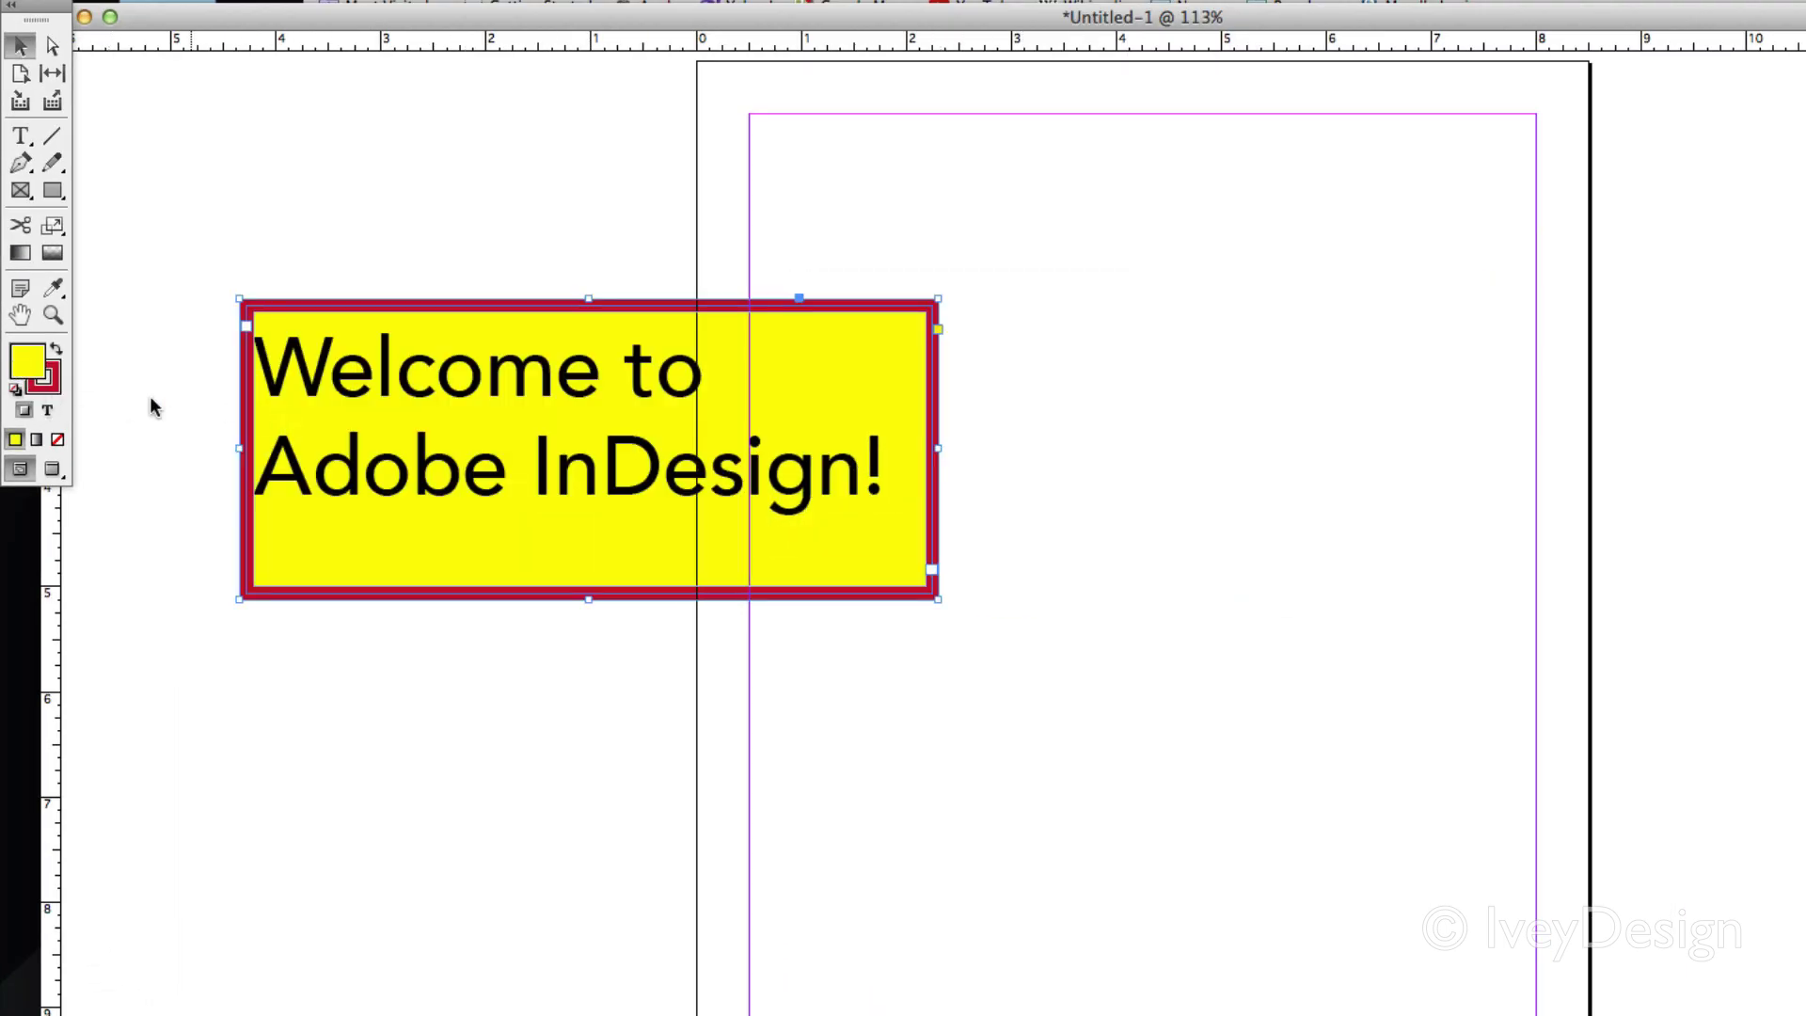
pyautogui.click(47, 410)
pyautogui.doubleClick(27, 365)
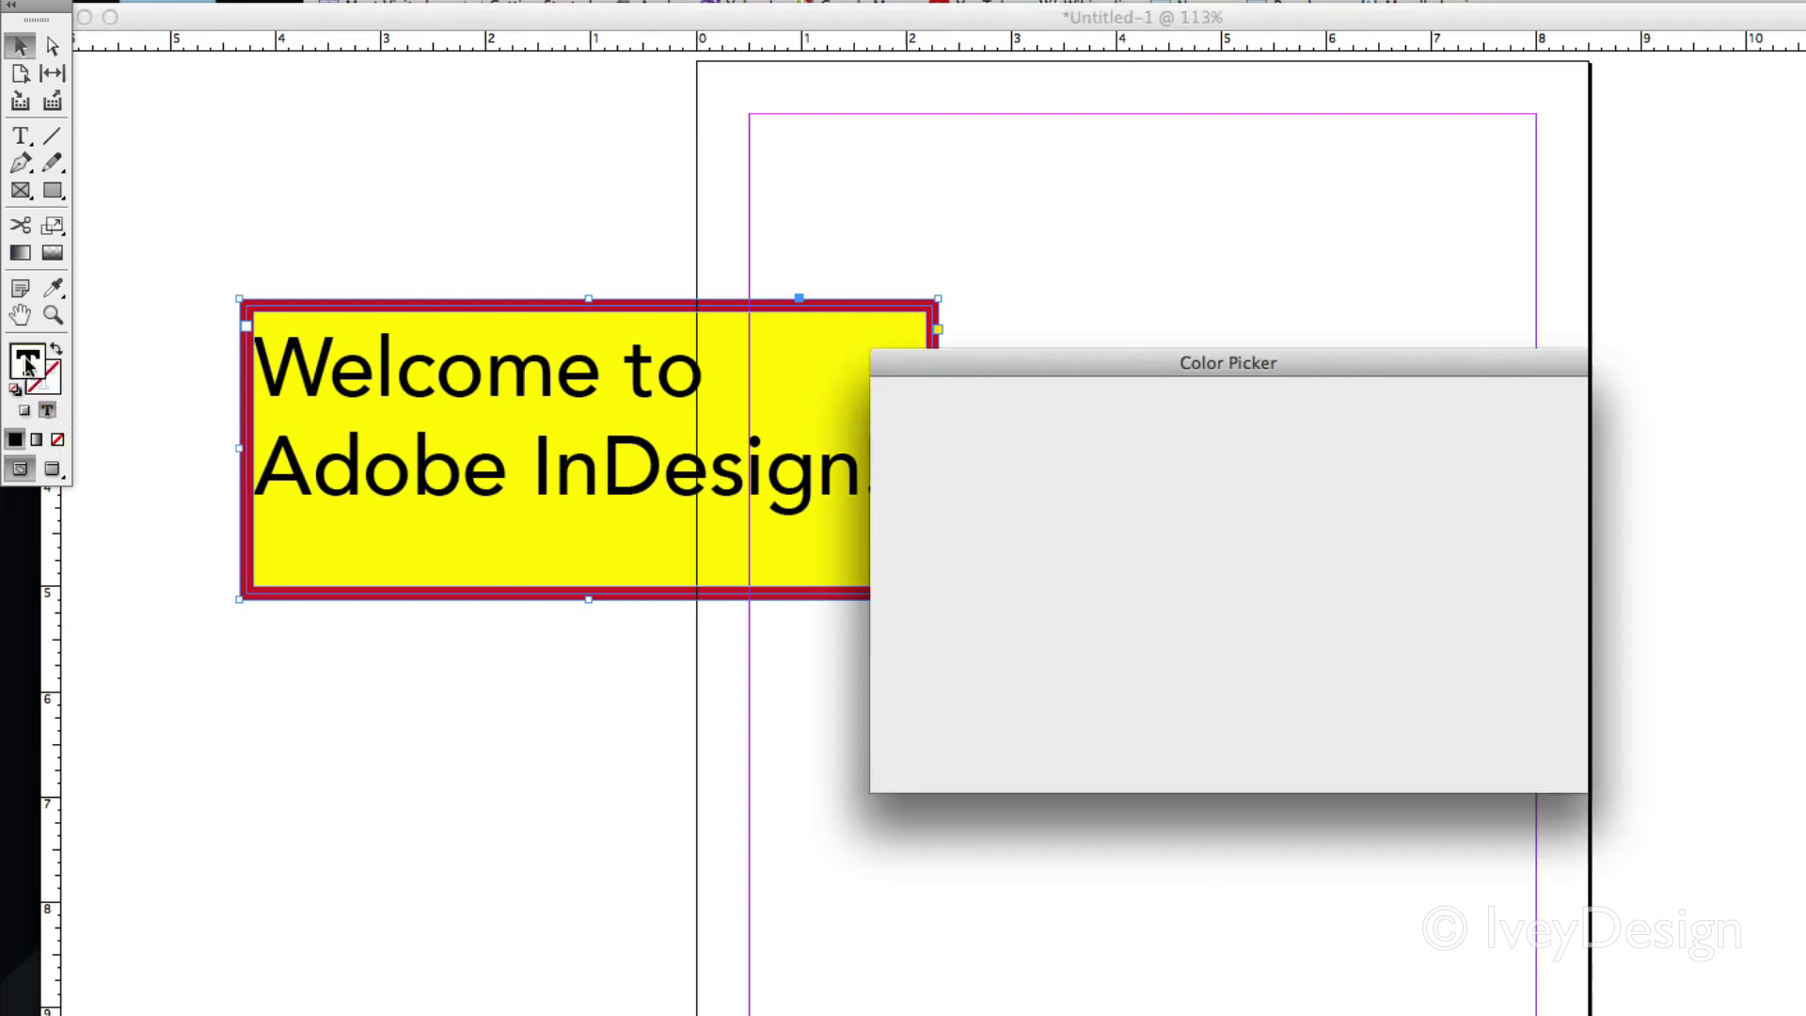
pyautogui.click(932, 458)
pyautogui.moveTo(932, 458); pyautogui.dragTo(918, 445)
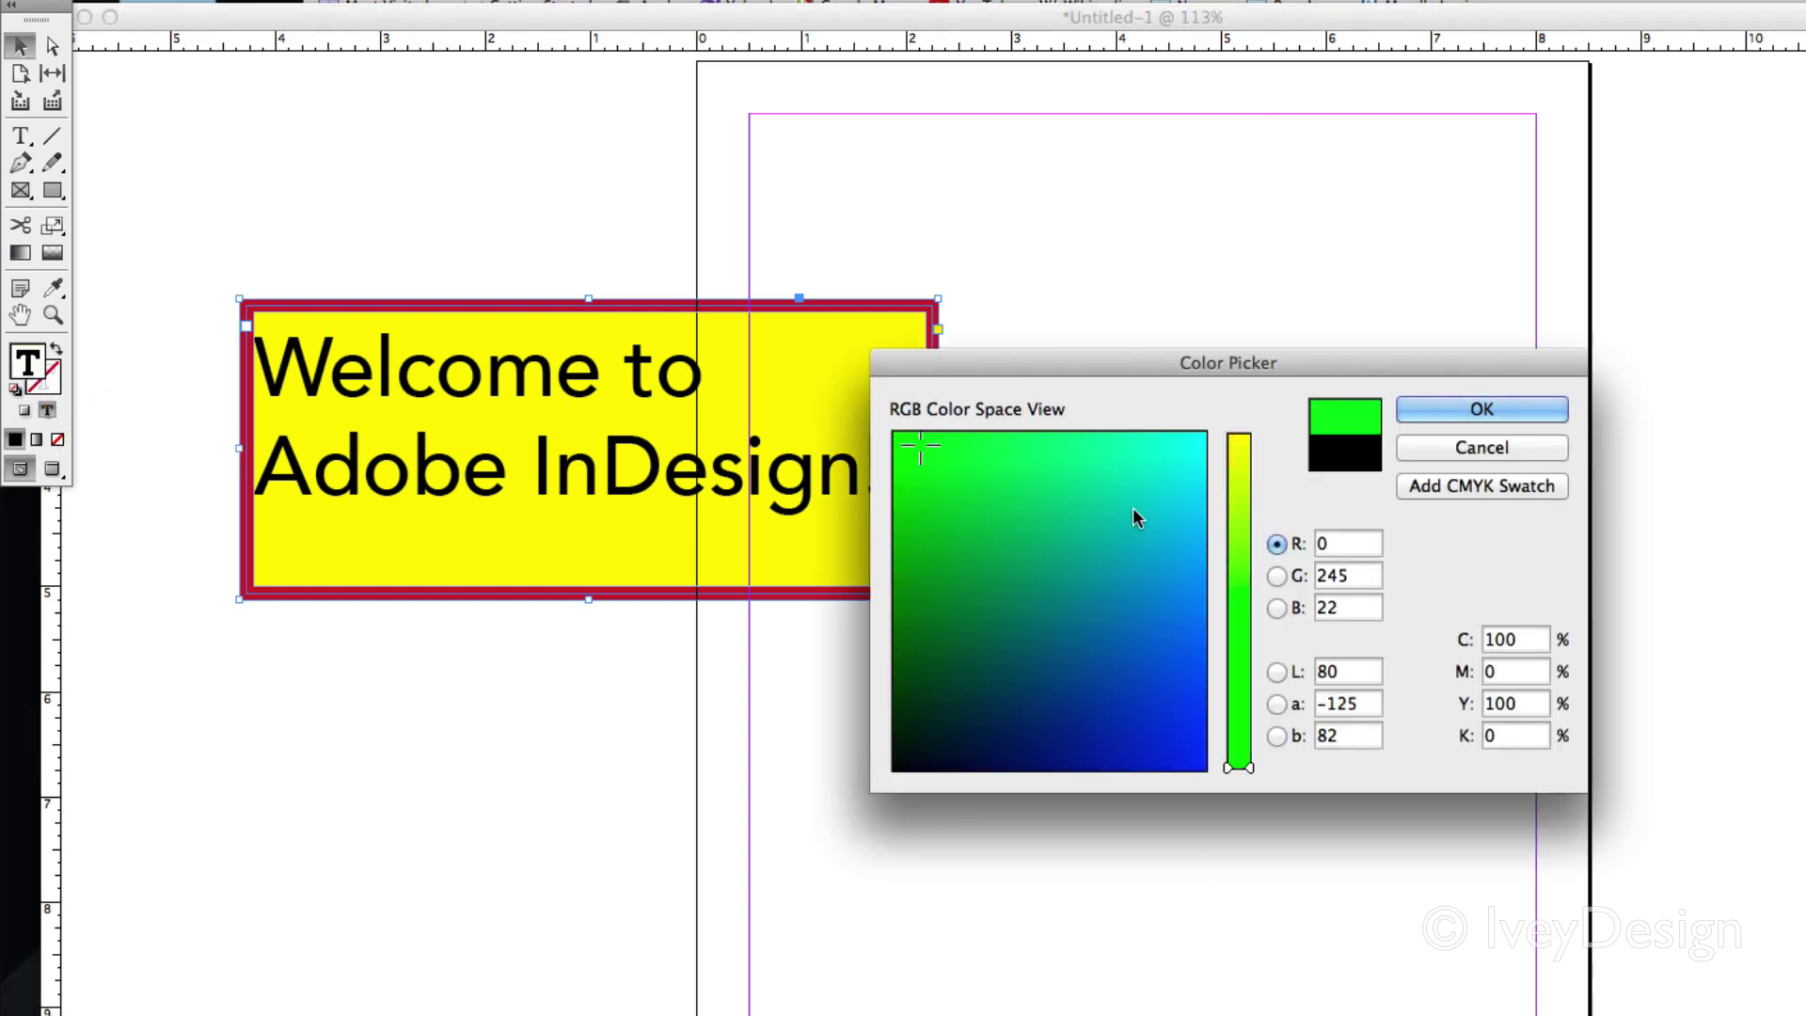
pyautogui.click(1238, 598)
pyautogui.click(1176, 628)
pyautogui.moveTo(1175, 628); pyautogui.dragTo(1192, 724)
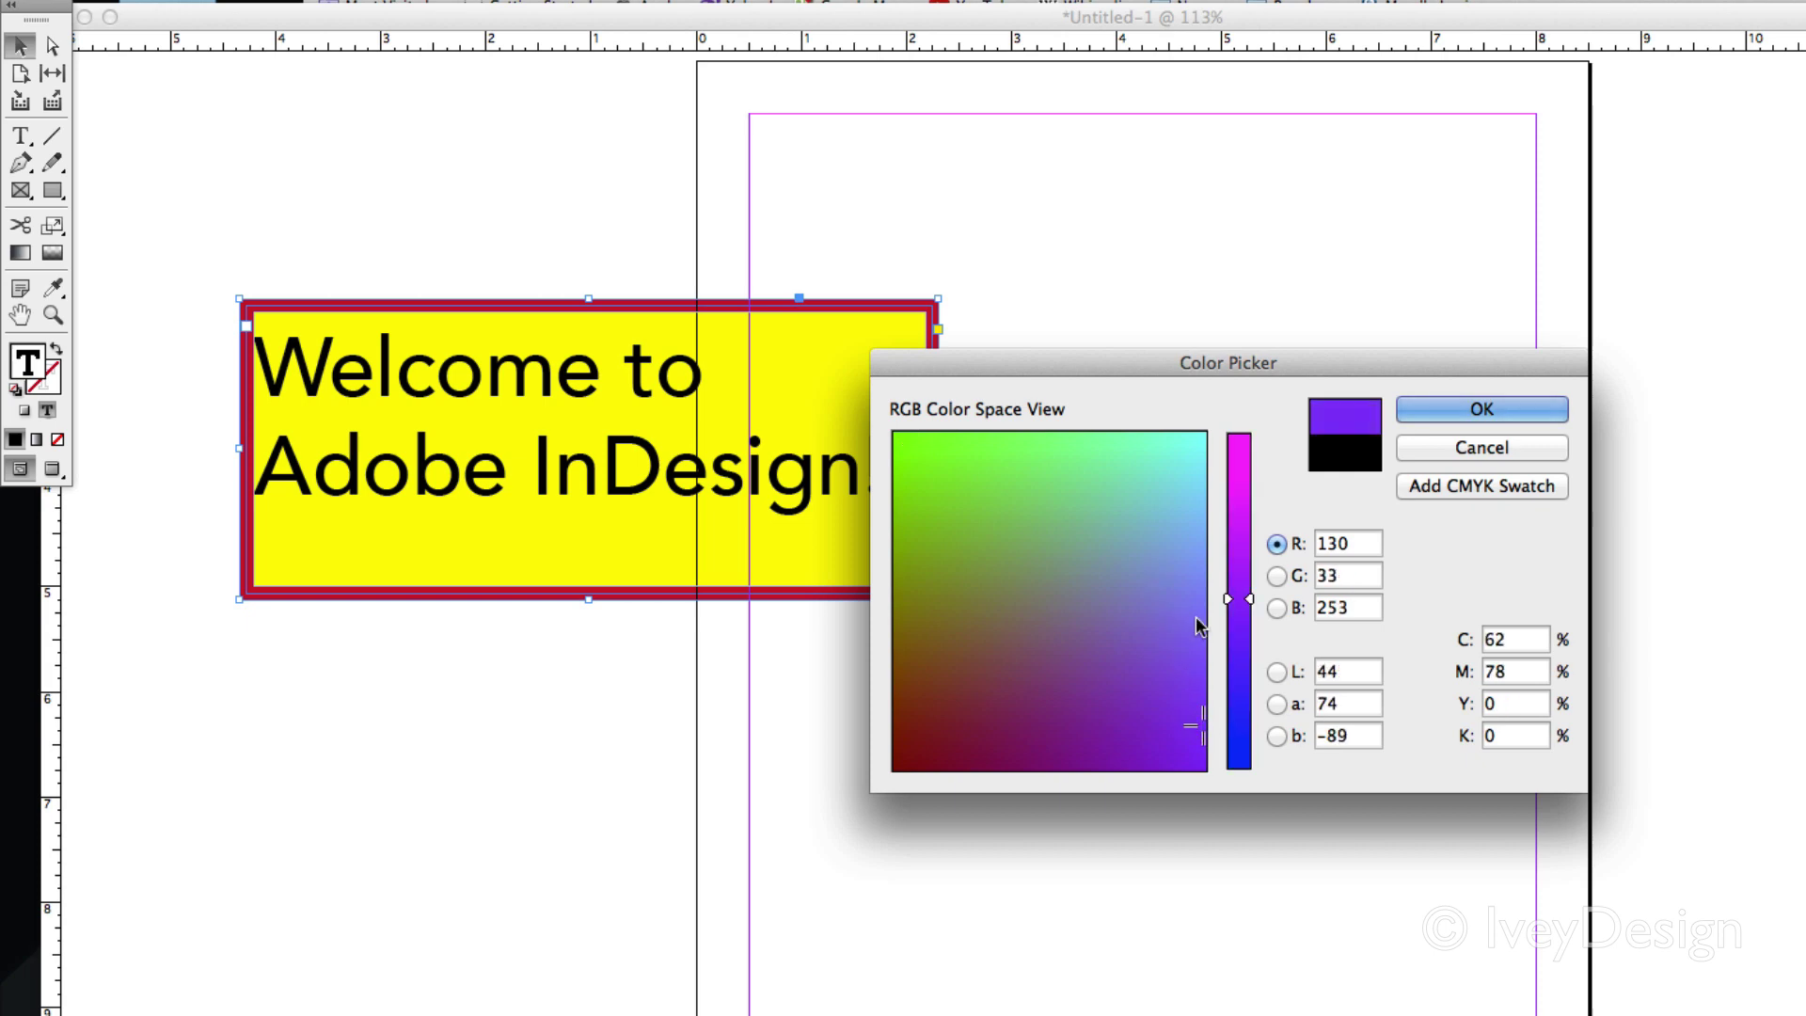
pyautogui.click(1484, 410)
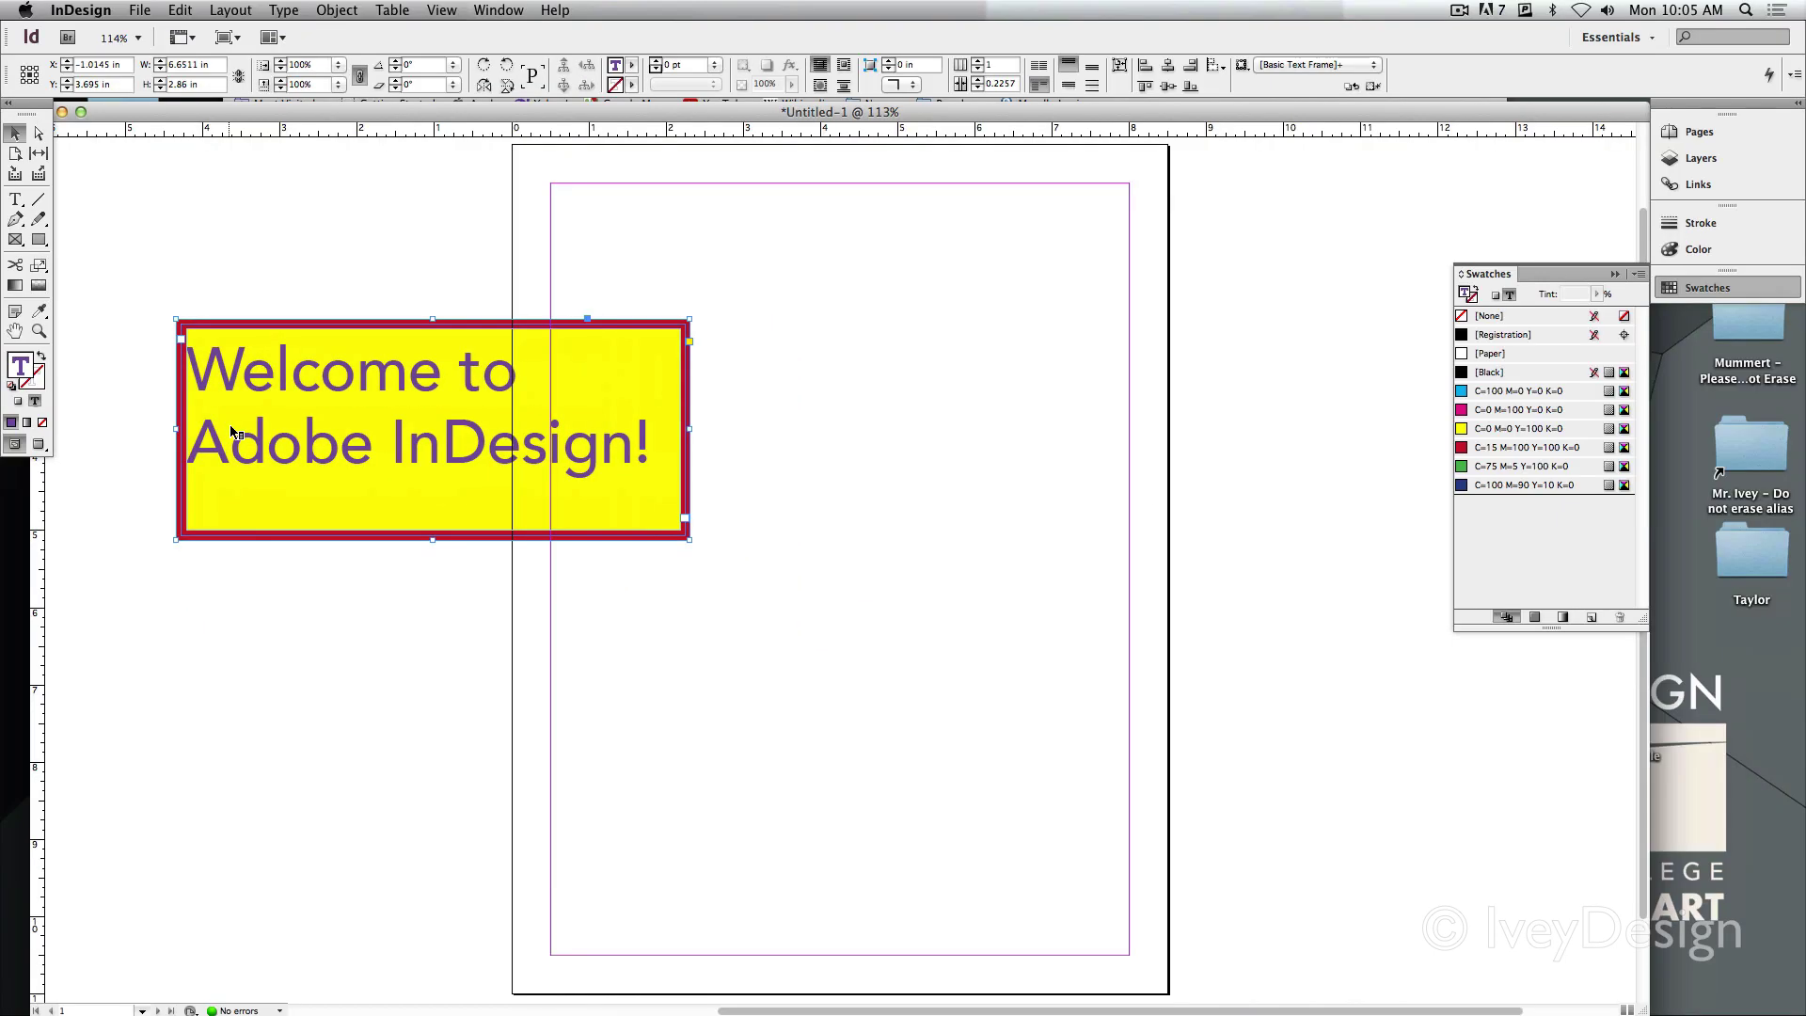
# Step: Move the text frame over the page's right edge and colour its text with the red swatch C=15 M=100 Y=100 K=0
pyautogui.moveTo(318, 367); pyautogui.dragTo(1060, 377)
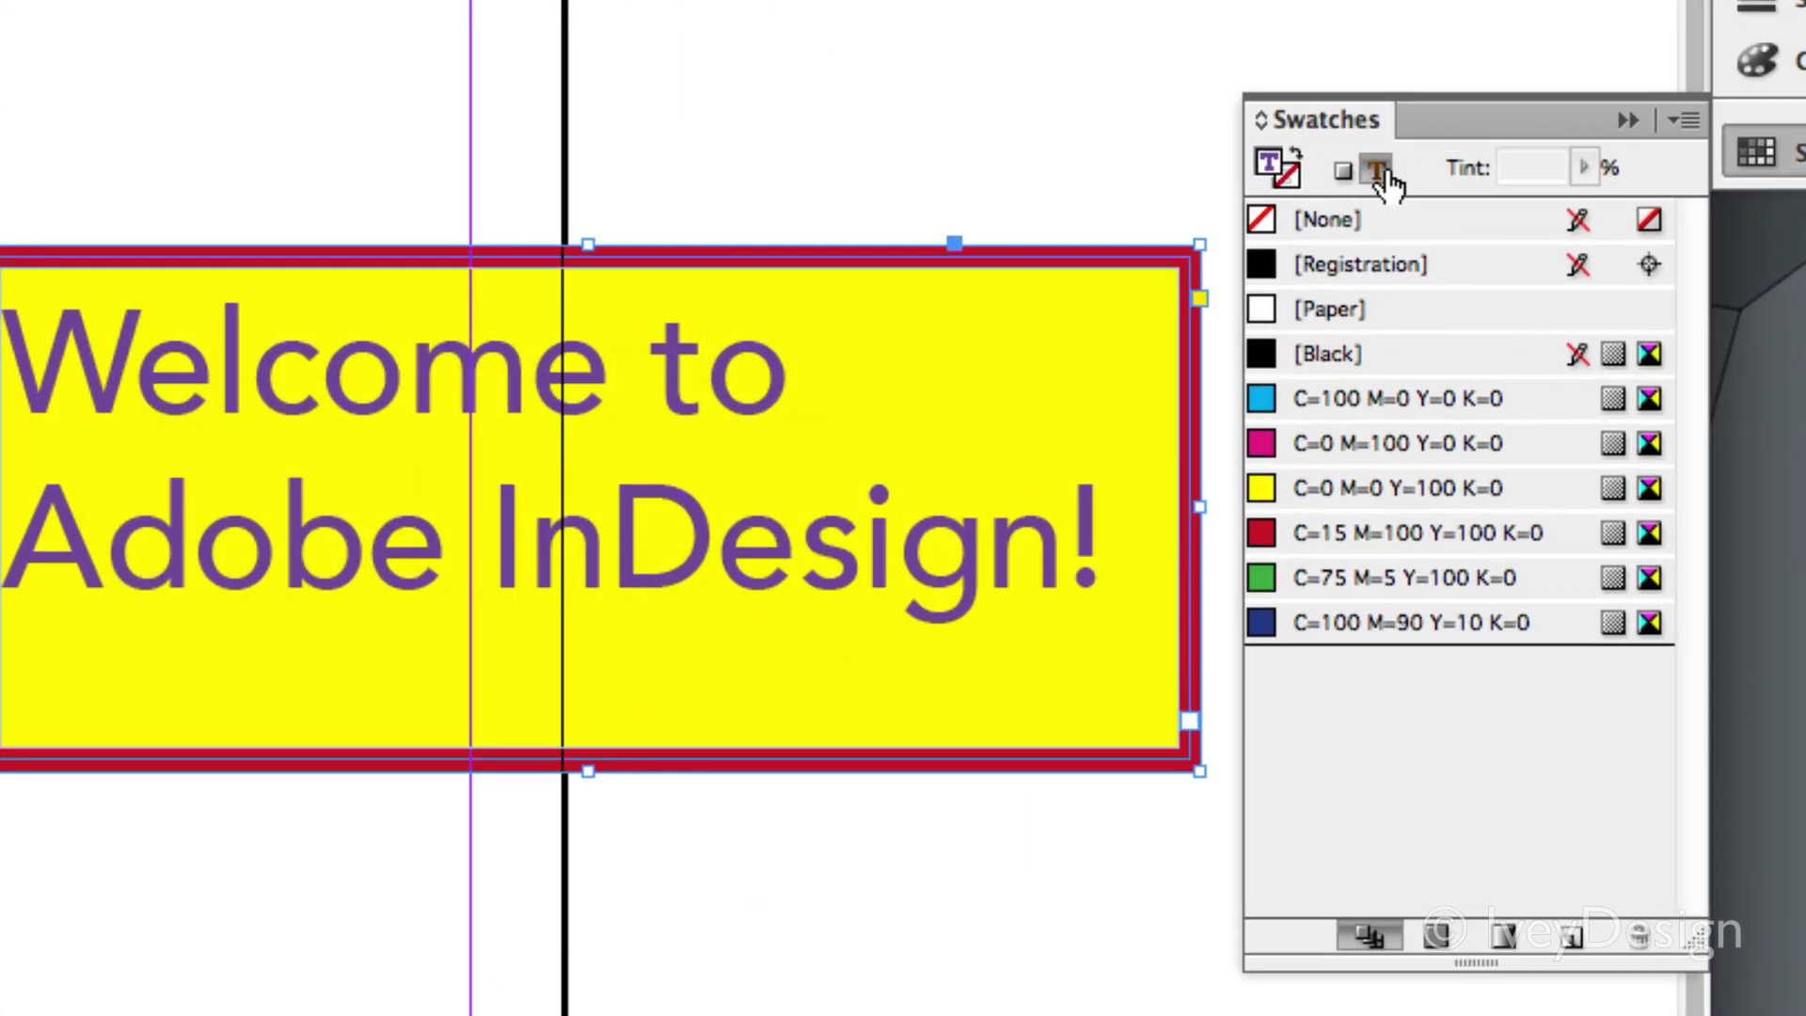
pyautogui.click(1315, 446)
pyautogui.click(1334, 485)
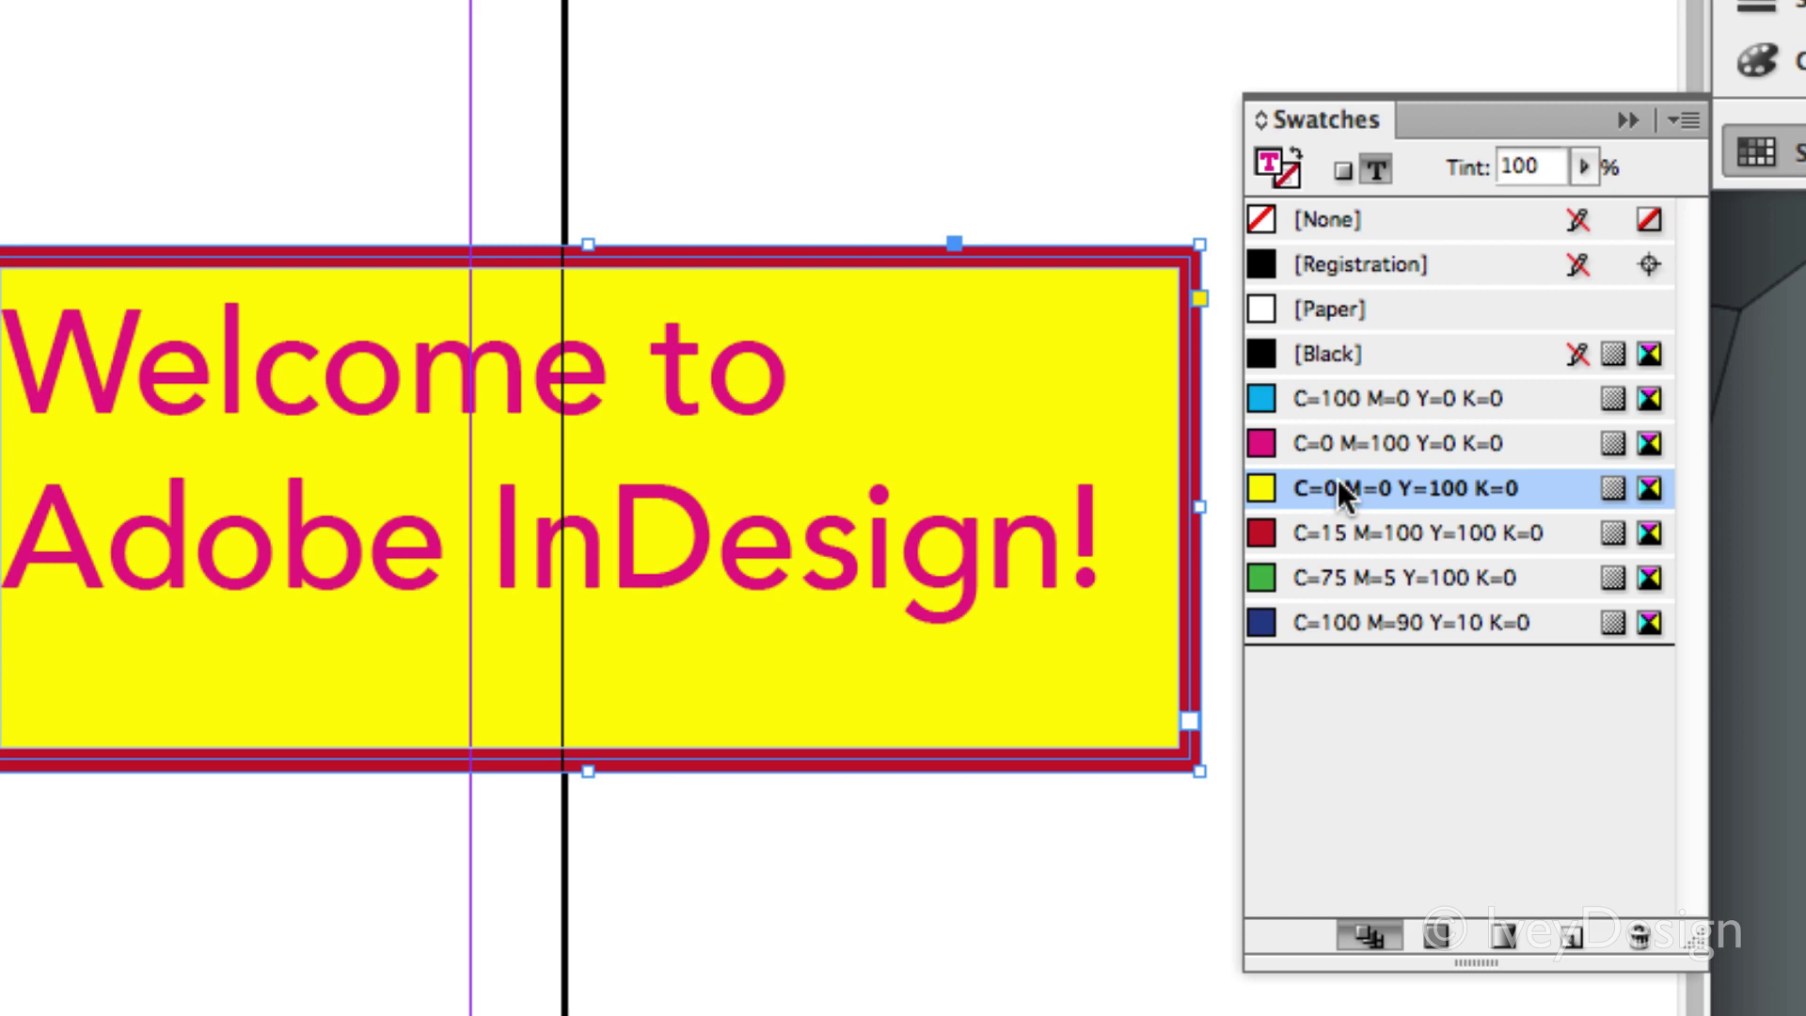
pyautogui.click(1350, 528)
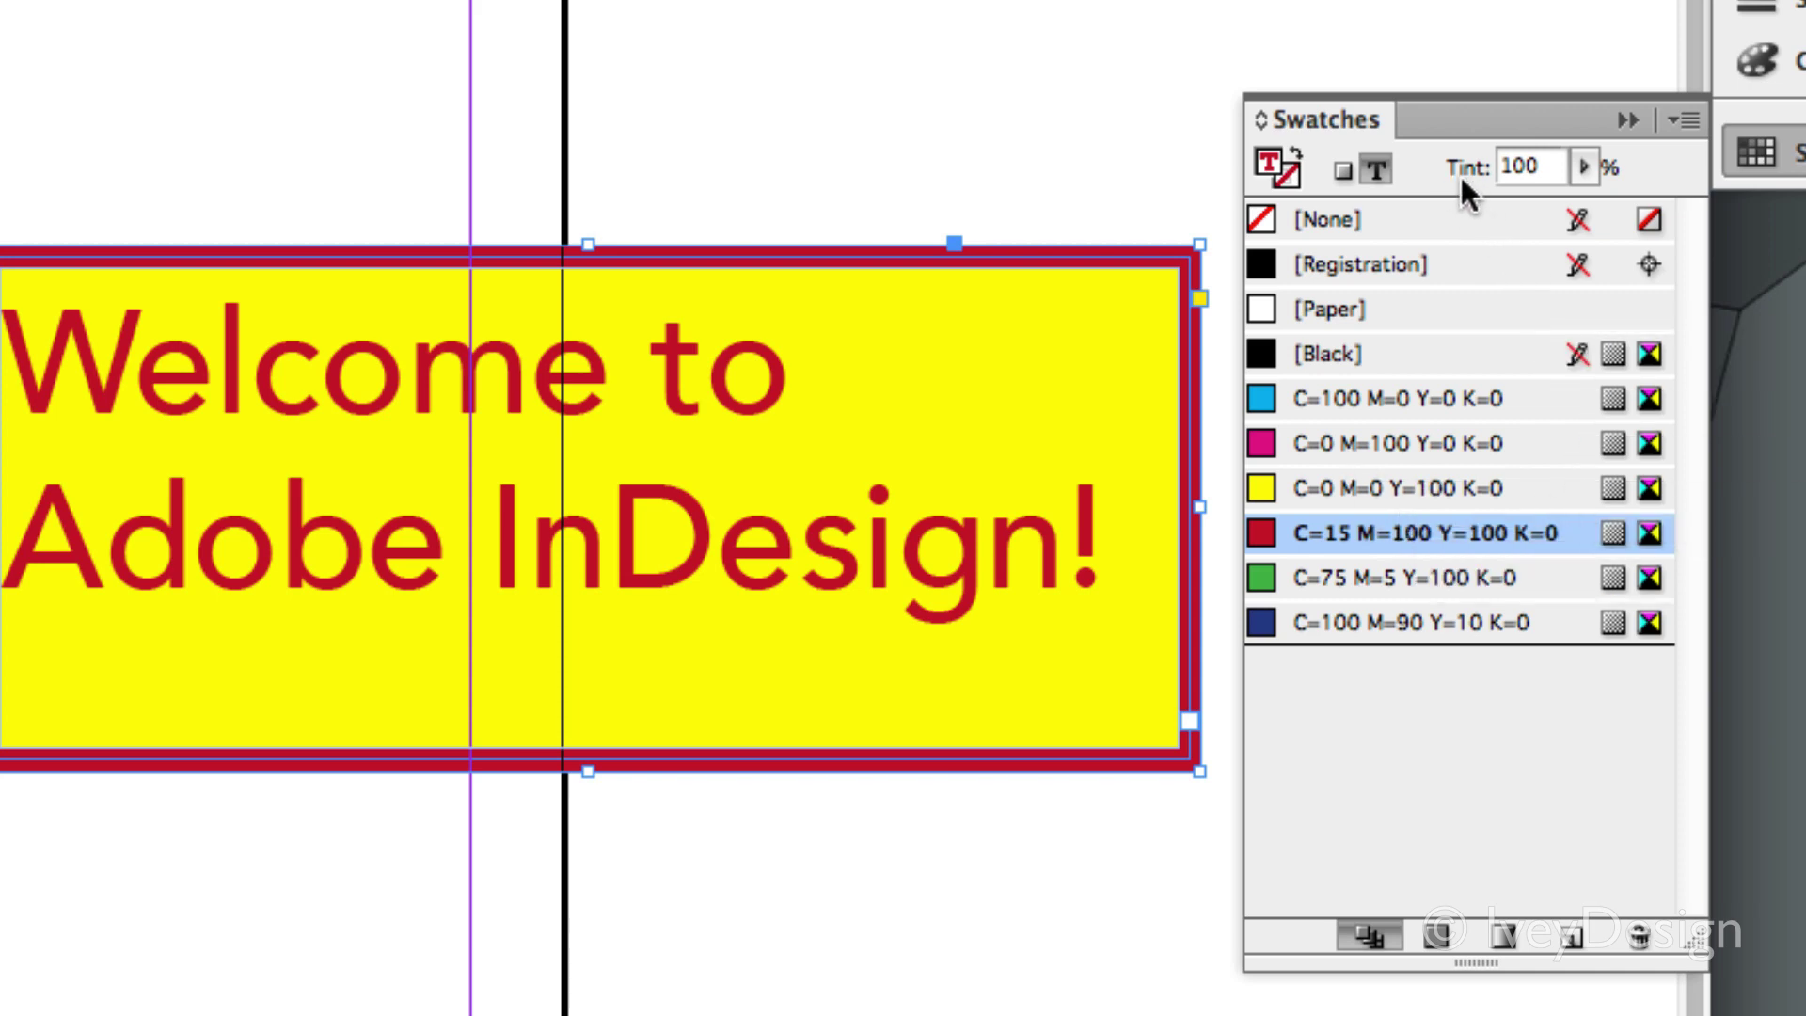
# Step: Lower the tint of the text's red fill and return it to 100%
pyautogui.click(1583, 167)
pyautogui.moveTo(1586, 203); pyautogui.dragTo(1437, 203)
pyautogui.moveTo(1548, 206); pyautogui.dragTo(1585, 205)
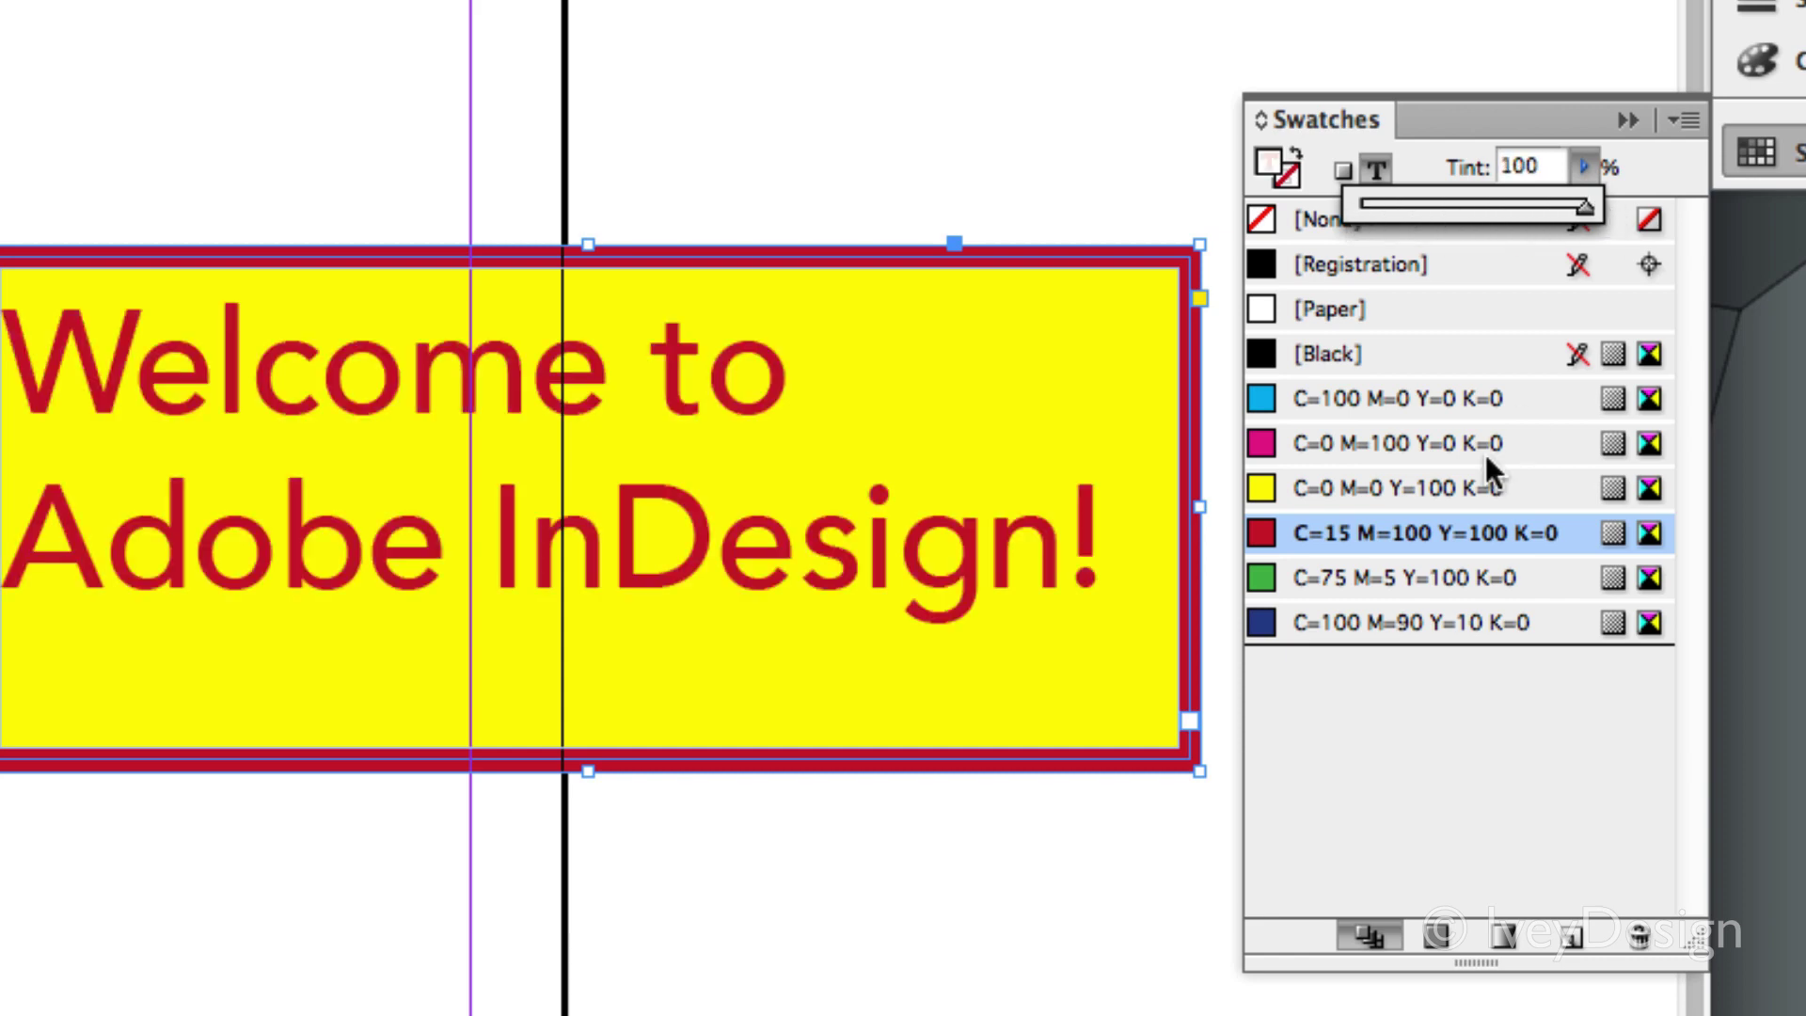
pyautogui.click(1439, 726)
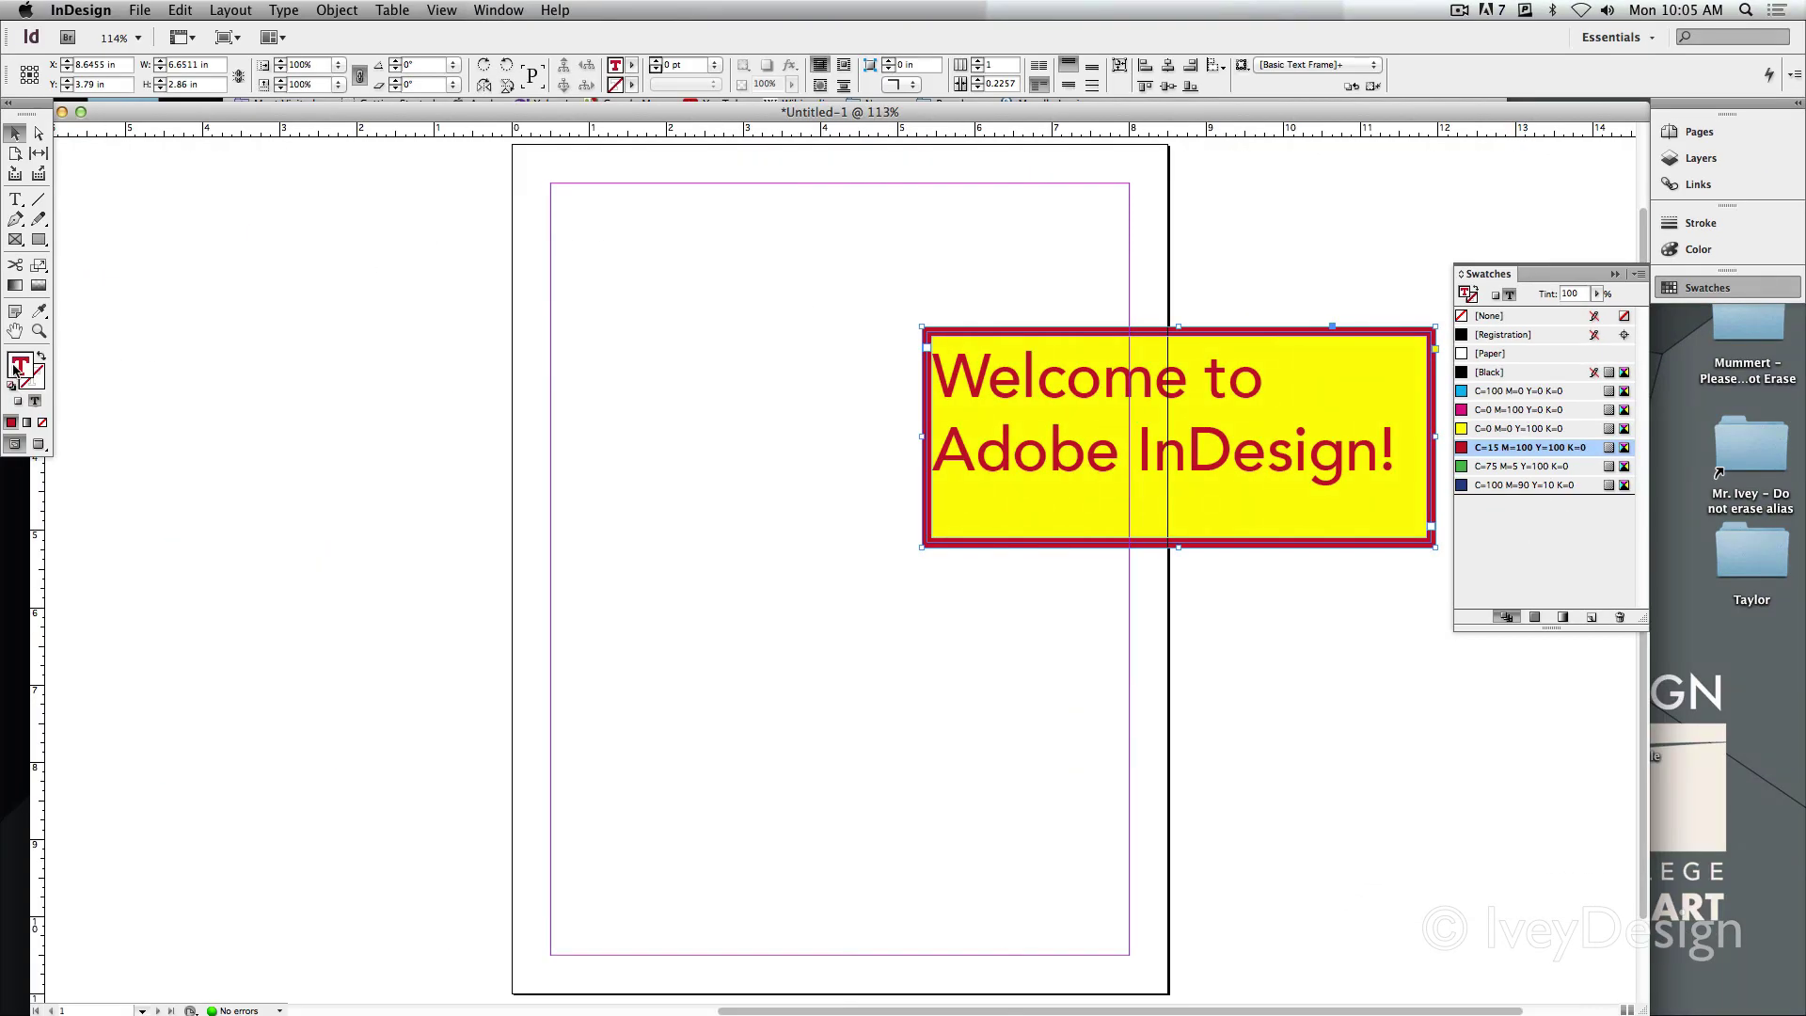
# Step: Give the text a light green fill of R 179, G 227, B 199 and add it as a CMYK swatch
pyautogui.doubleClick(17, 366)
pyautogui.click(836, 442)
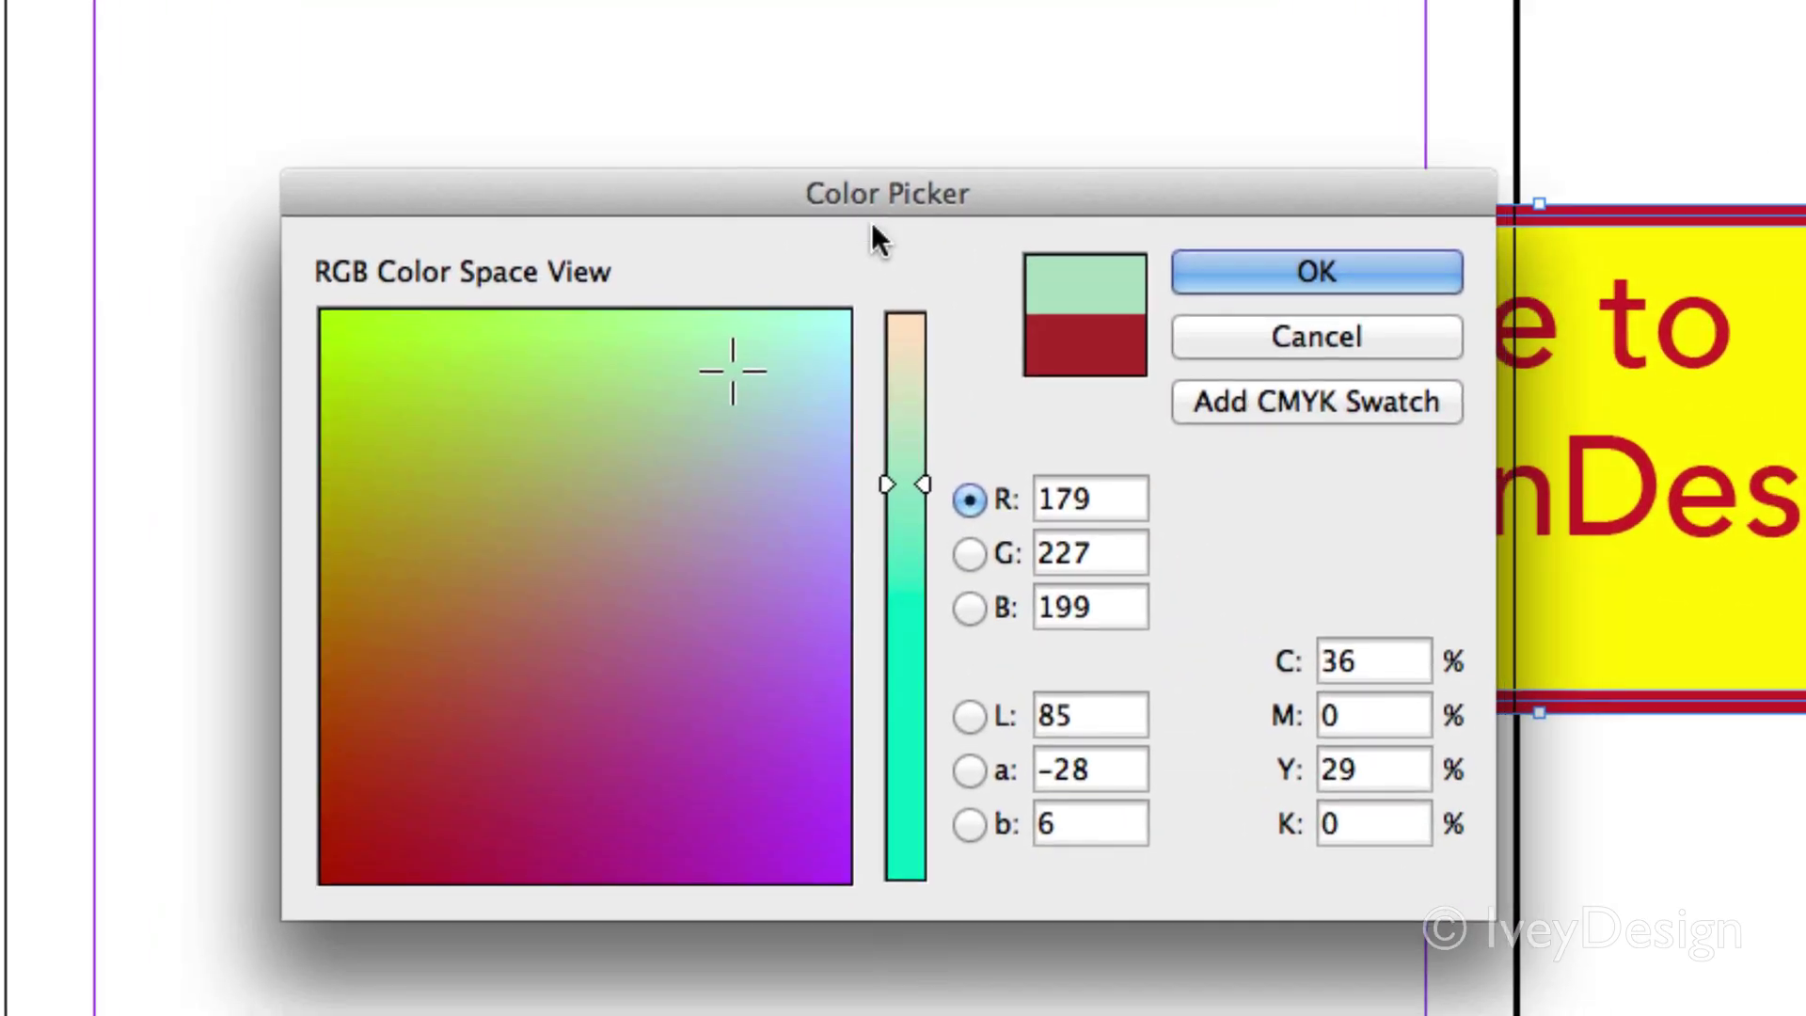
pyautogui.click(1274, 400)
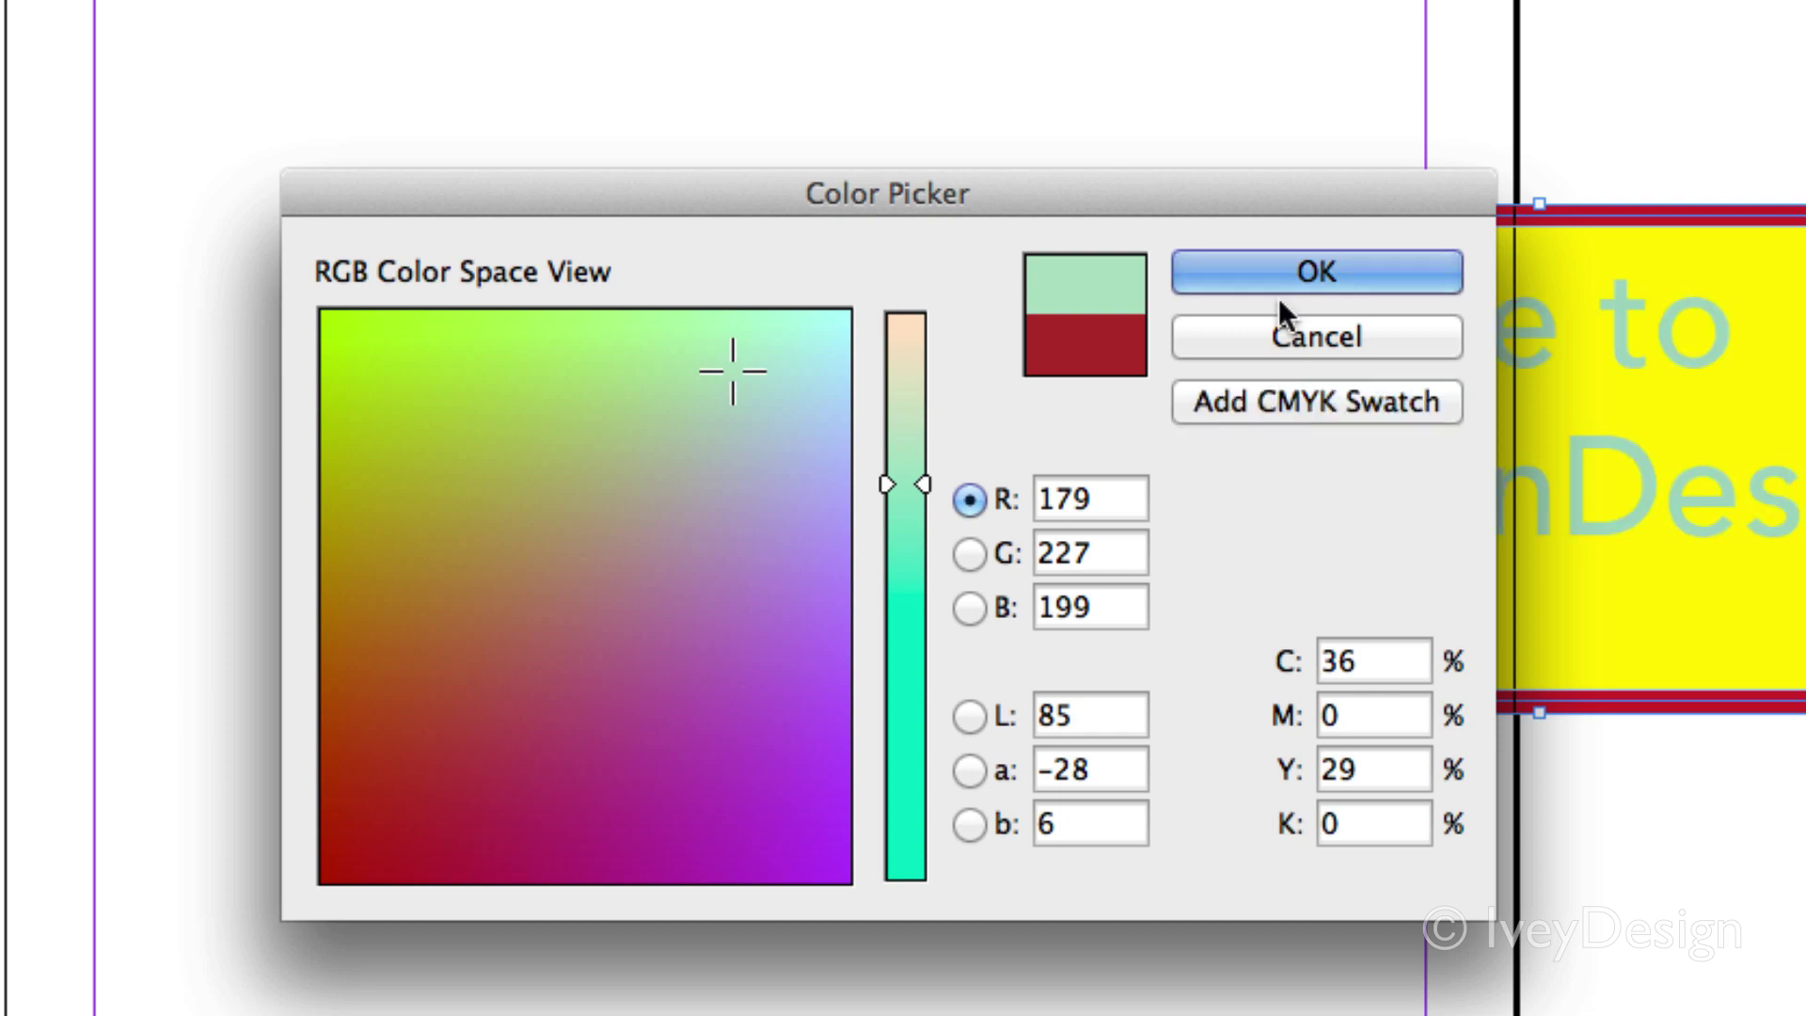
pyautogui.click(1296, 271)
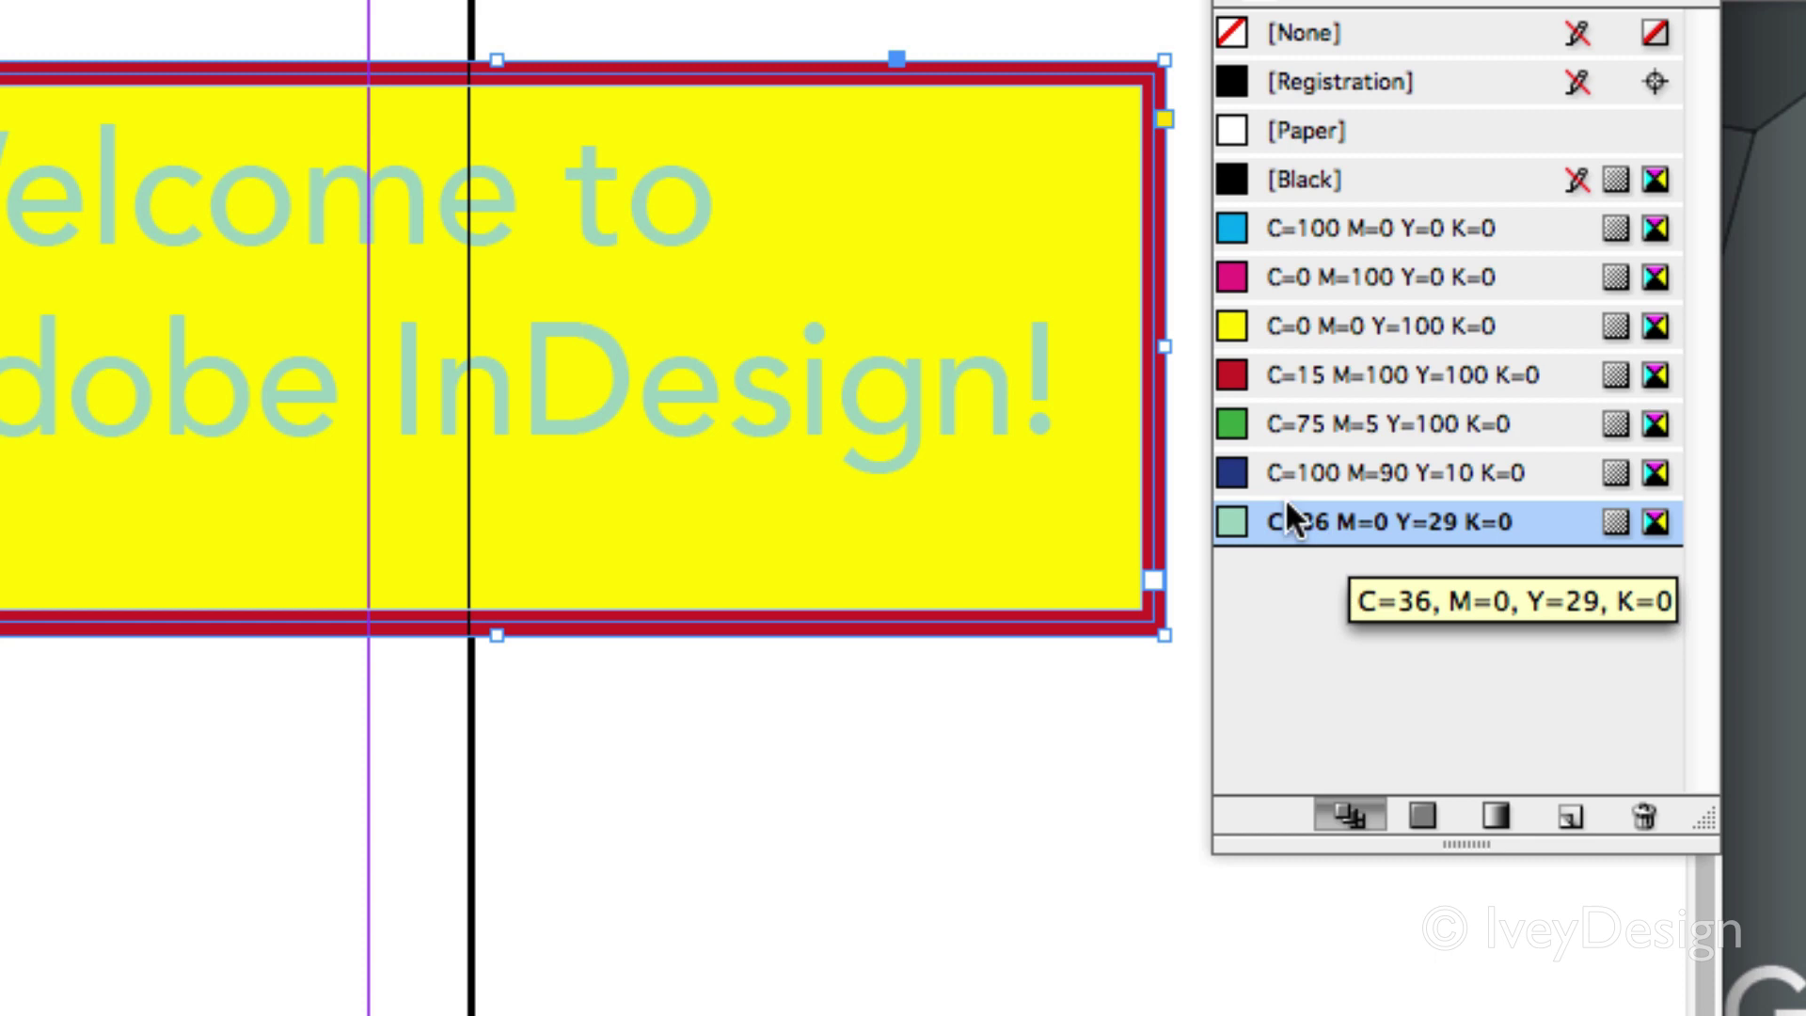
# Step: Open the options of the new light green swatch and examine its available colour types and colour modes
pyautogui.doubleClick(1374, 522)
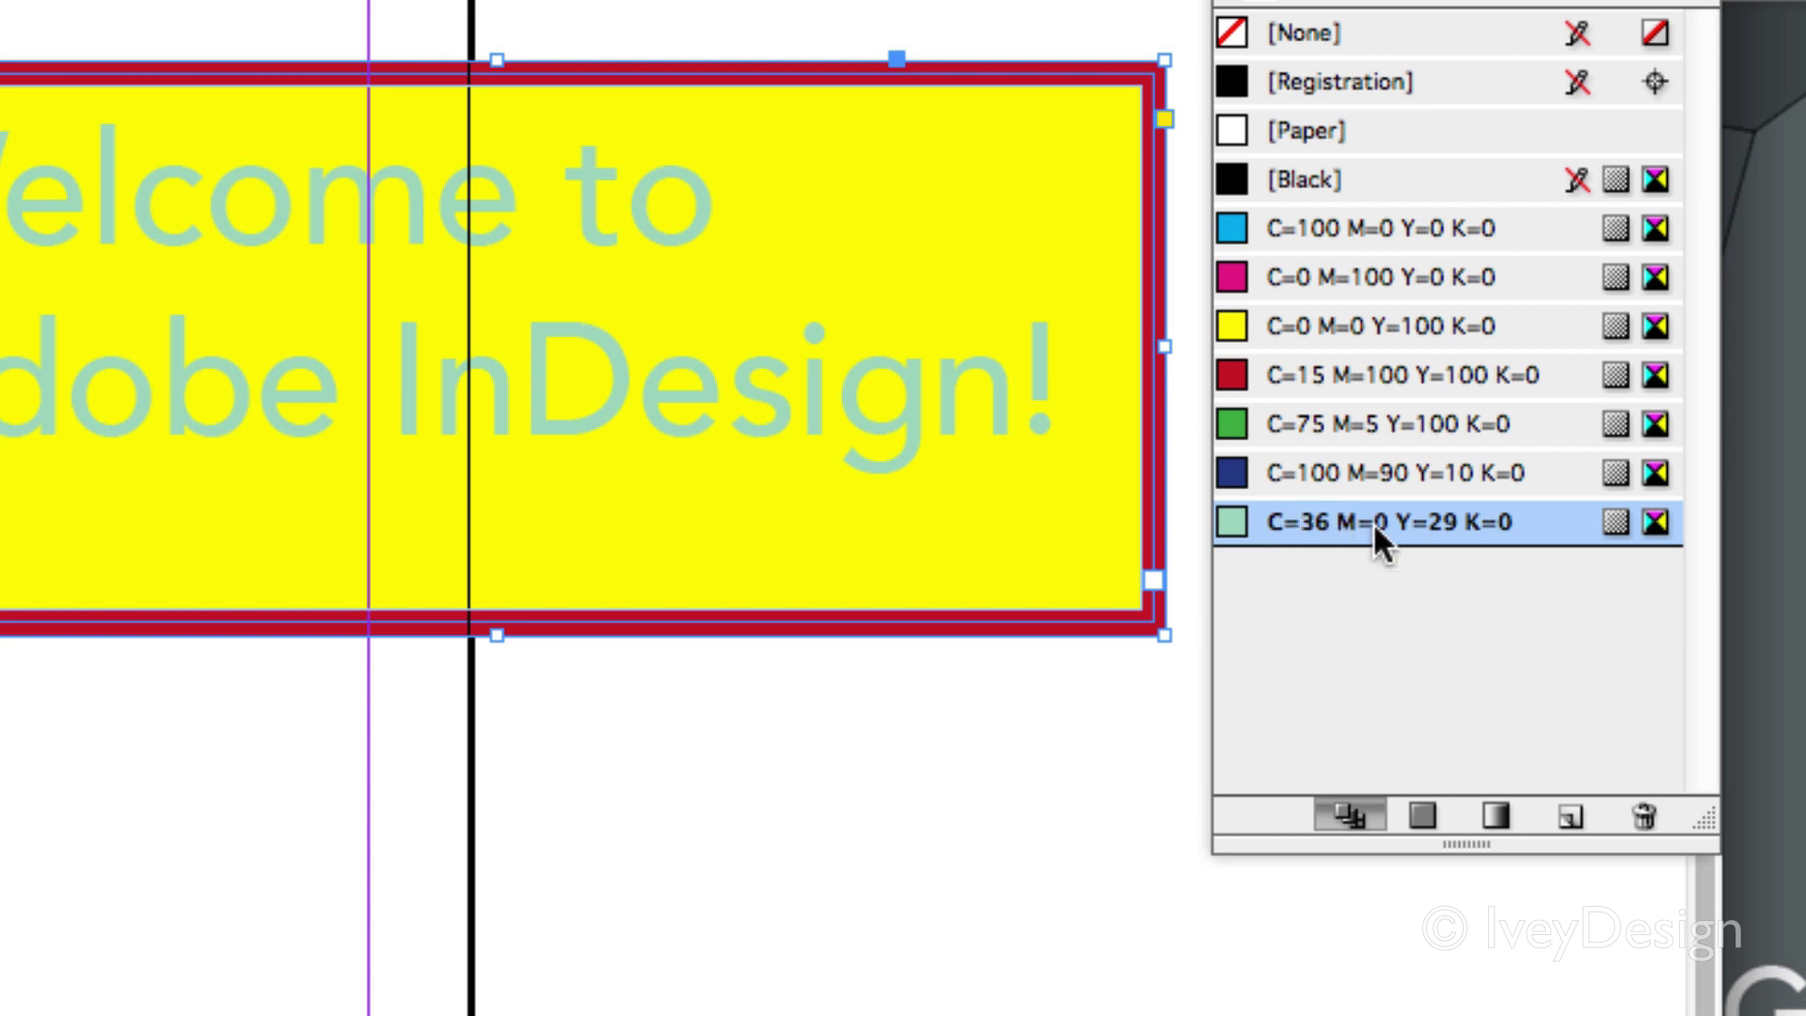
pyautogui.moveTo(313, 138); pyautogui.dragTo(1376, 98)
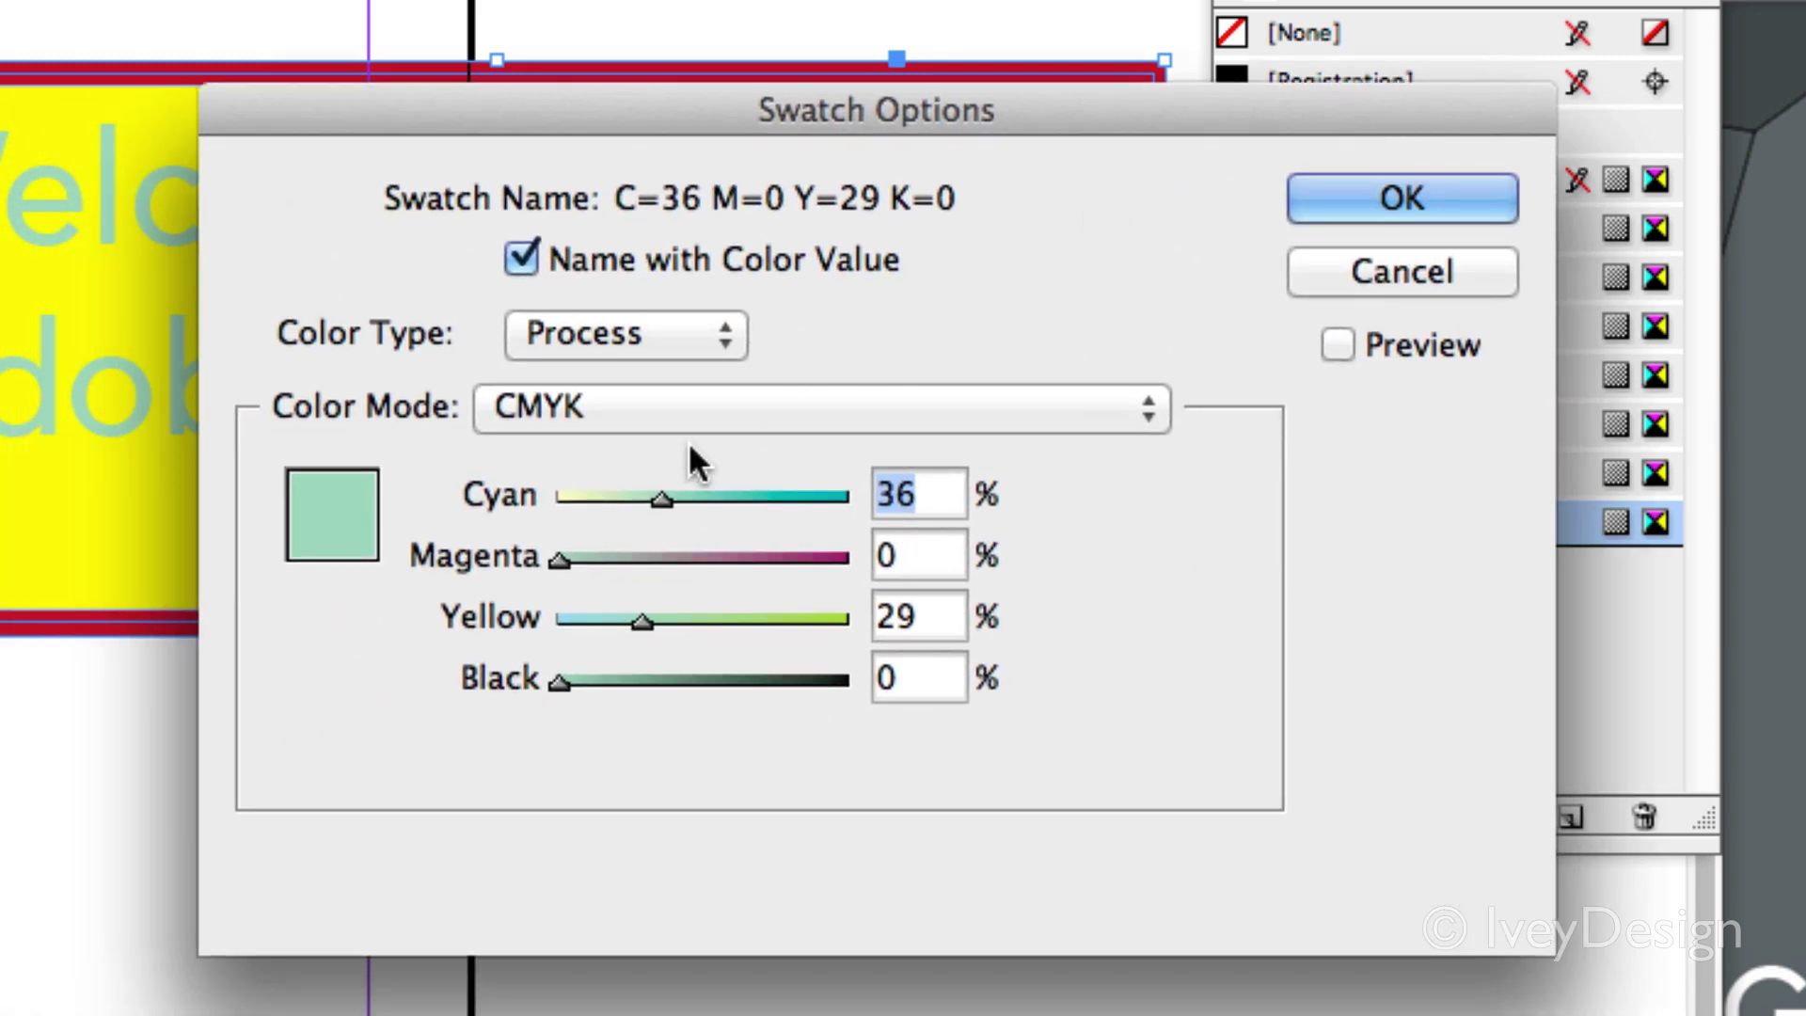
pyautogui.click(634, 331)
pyautogui.click(928, 359)
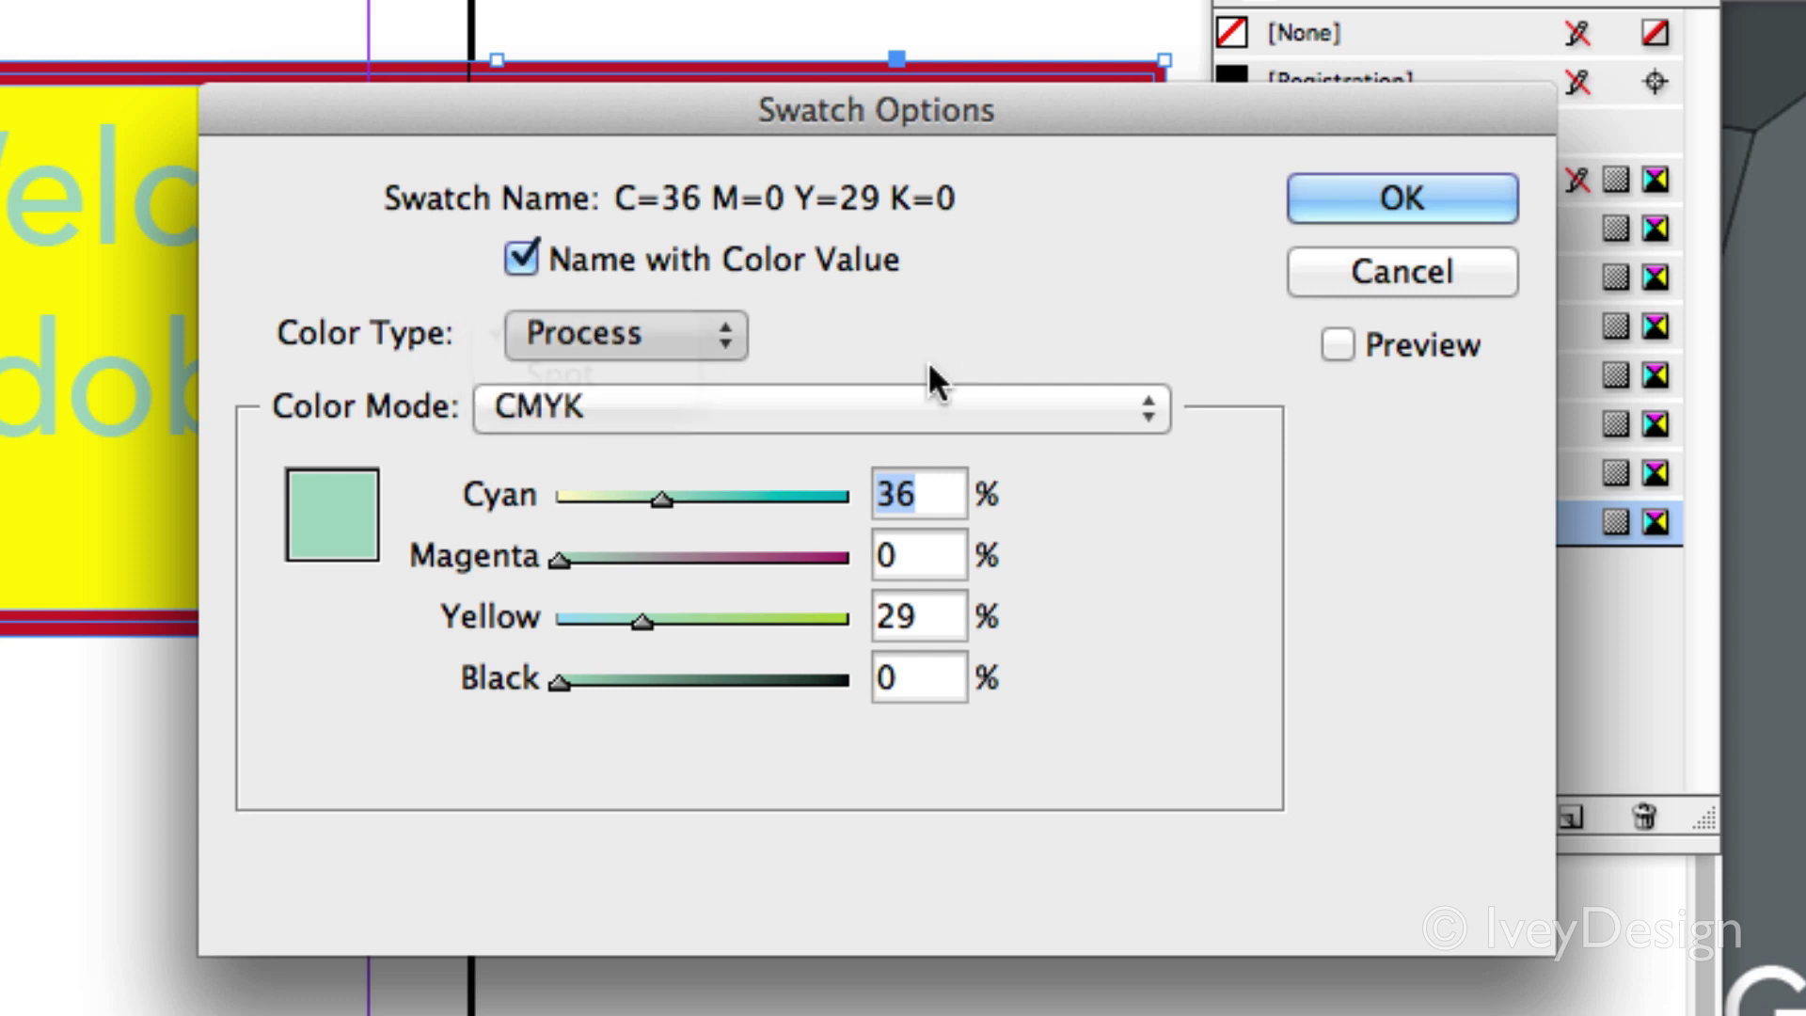
pyautogui.click(692, 395)
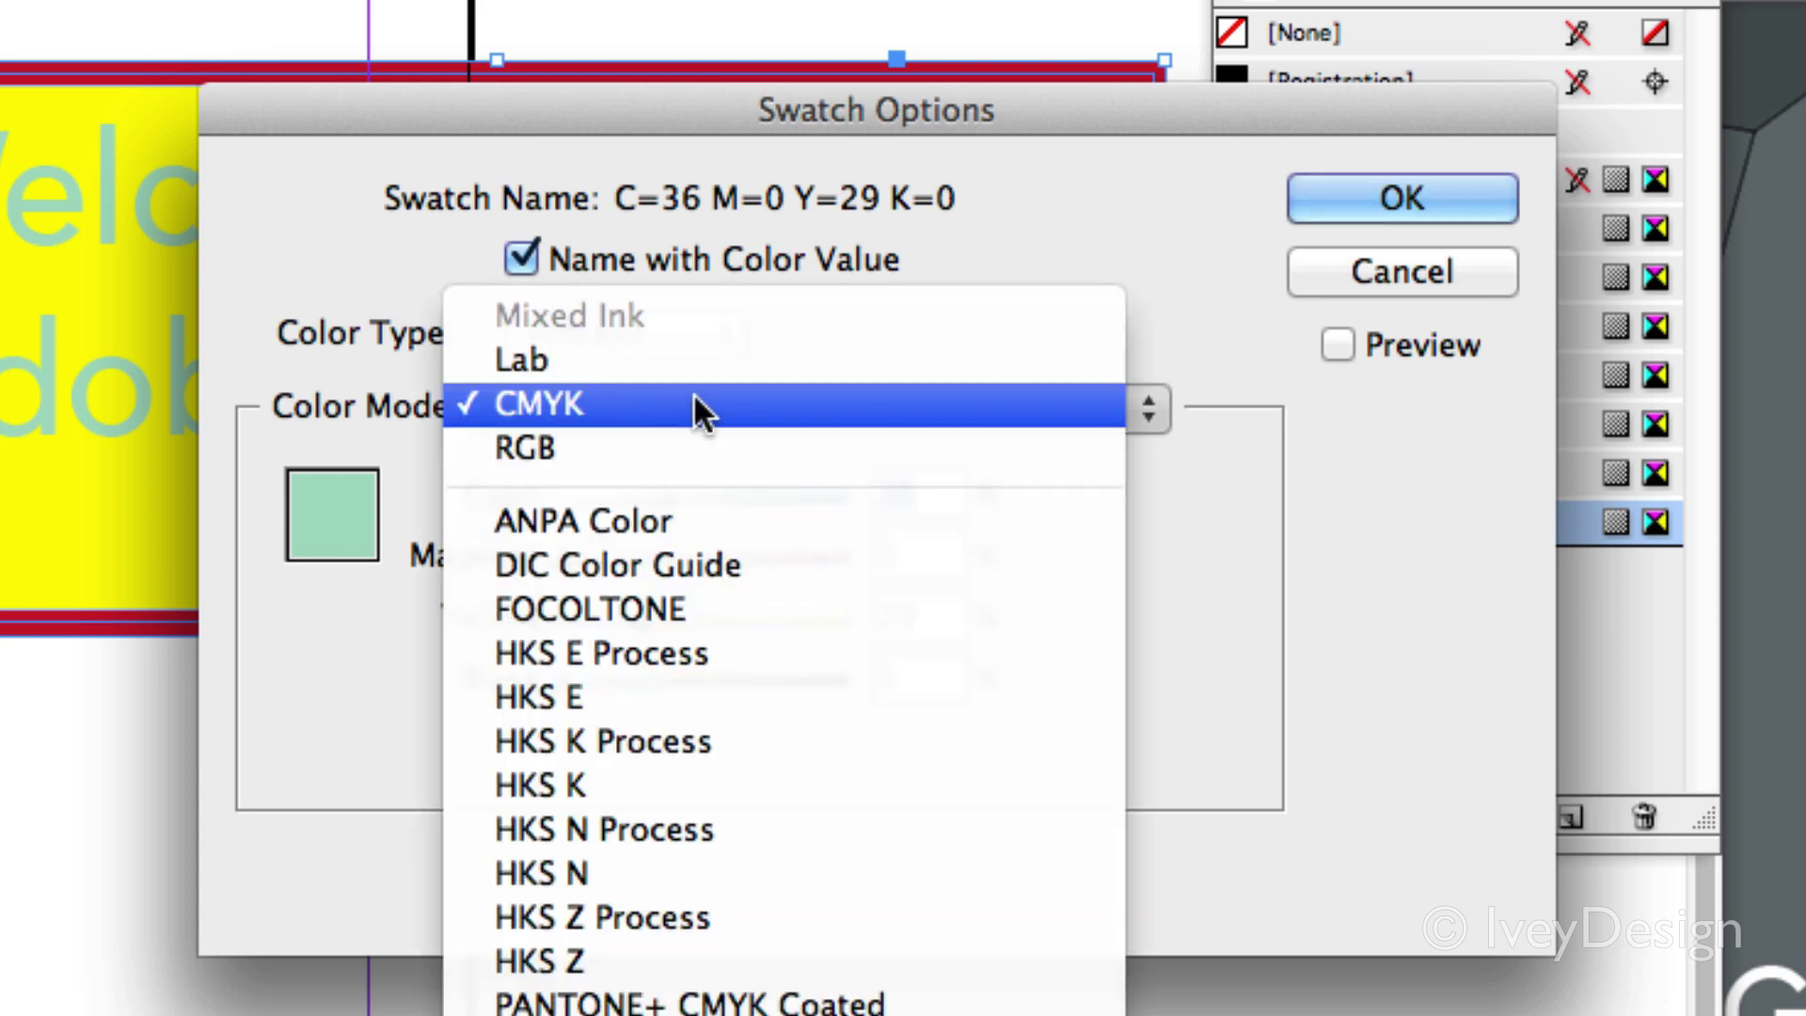
pyautogui.click(1220, 425)
# Step: Change the swatch to C=67 M=0 Y=7 K=14 with preview enabled, and deselect the text frame
pyautogui.moveTo(636, 500); pyautogui.dragTo(752, 499)
pyautogui.moveTo(643, 619); pyautogui.dragTo(598, 679)
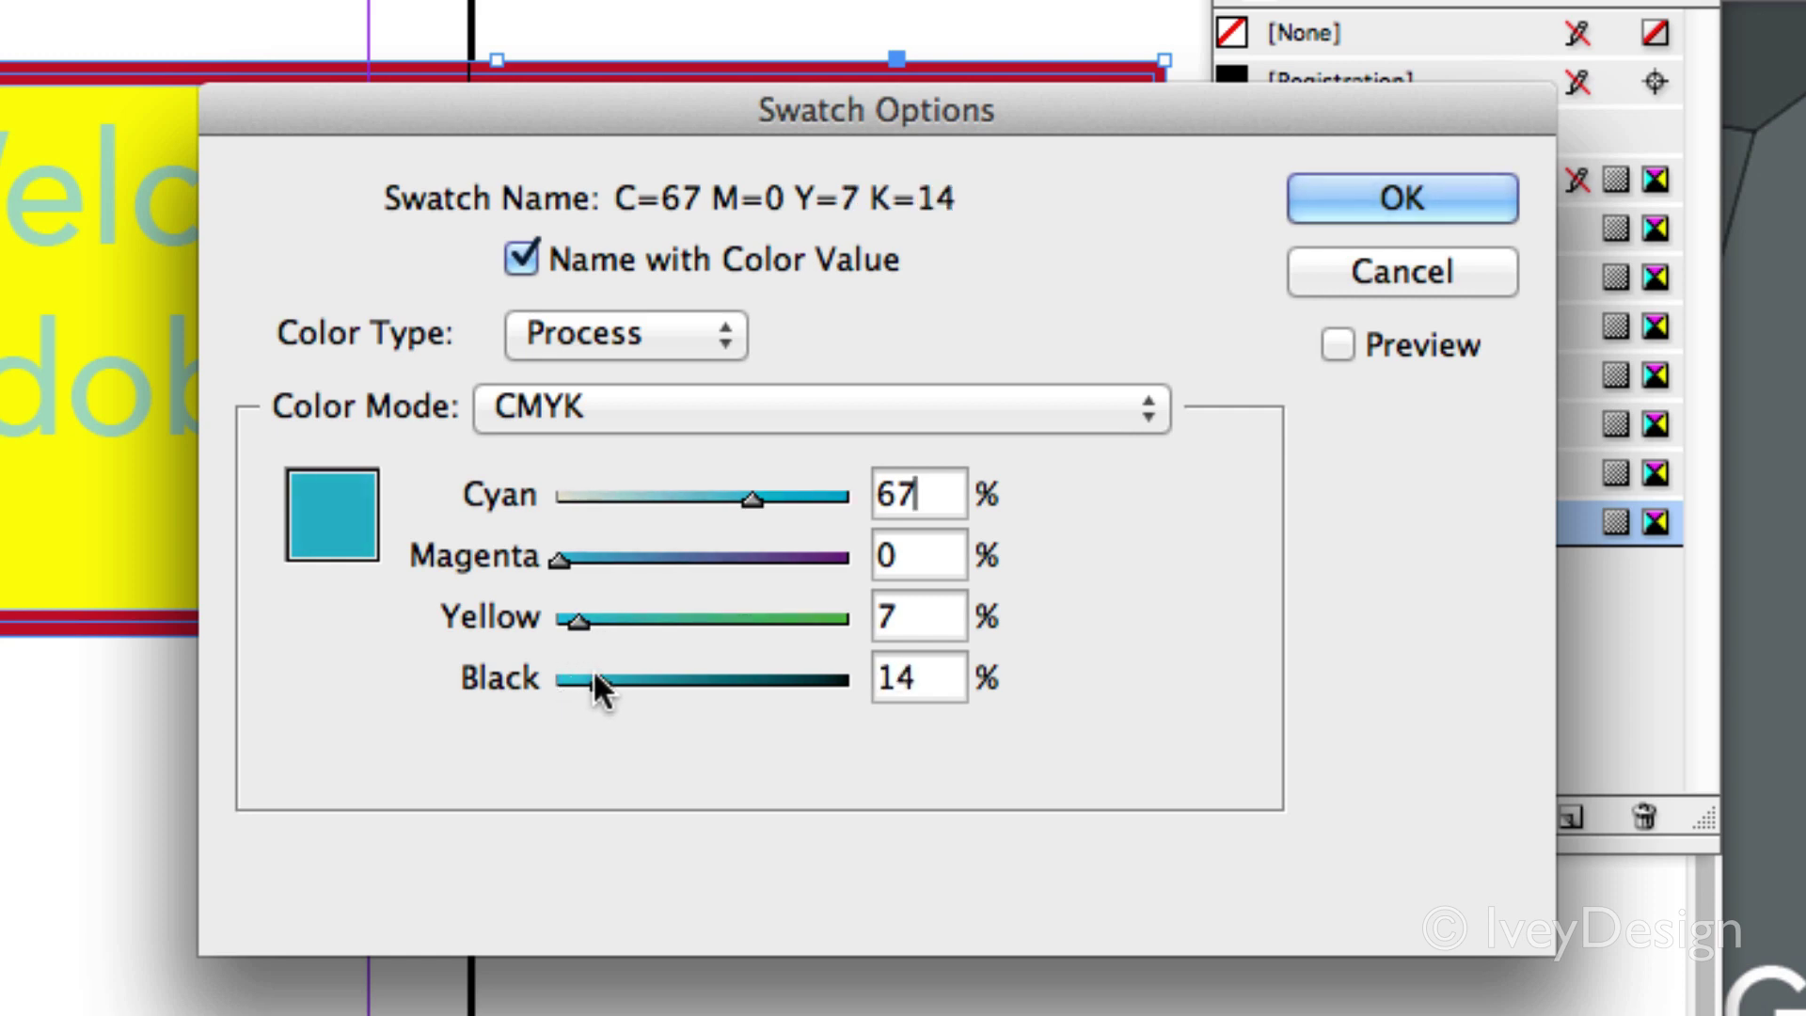
pyautogui.click(1340, 344)
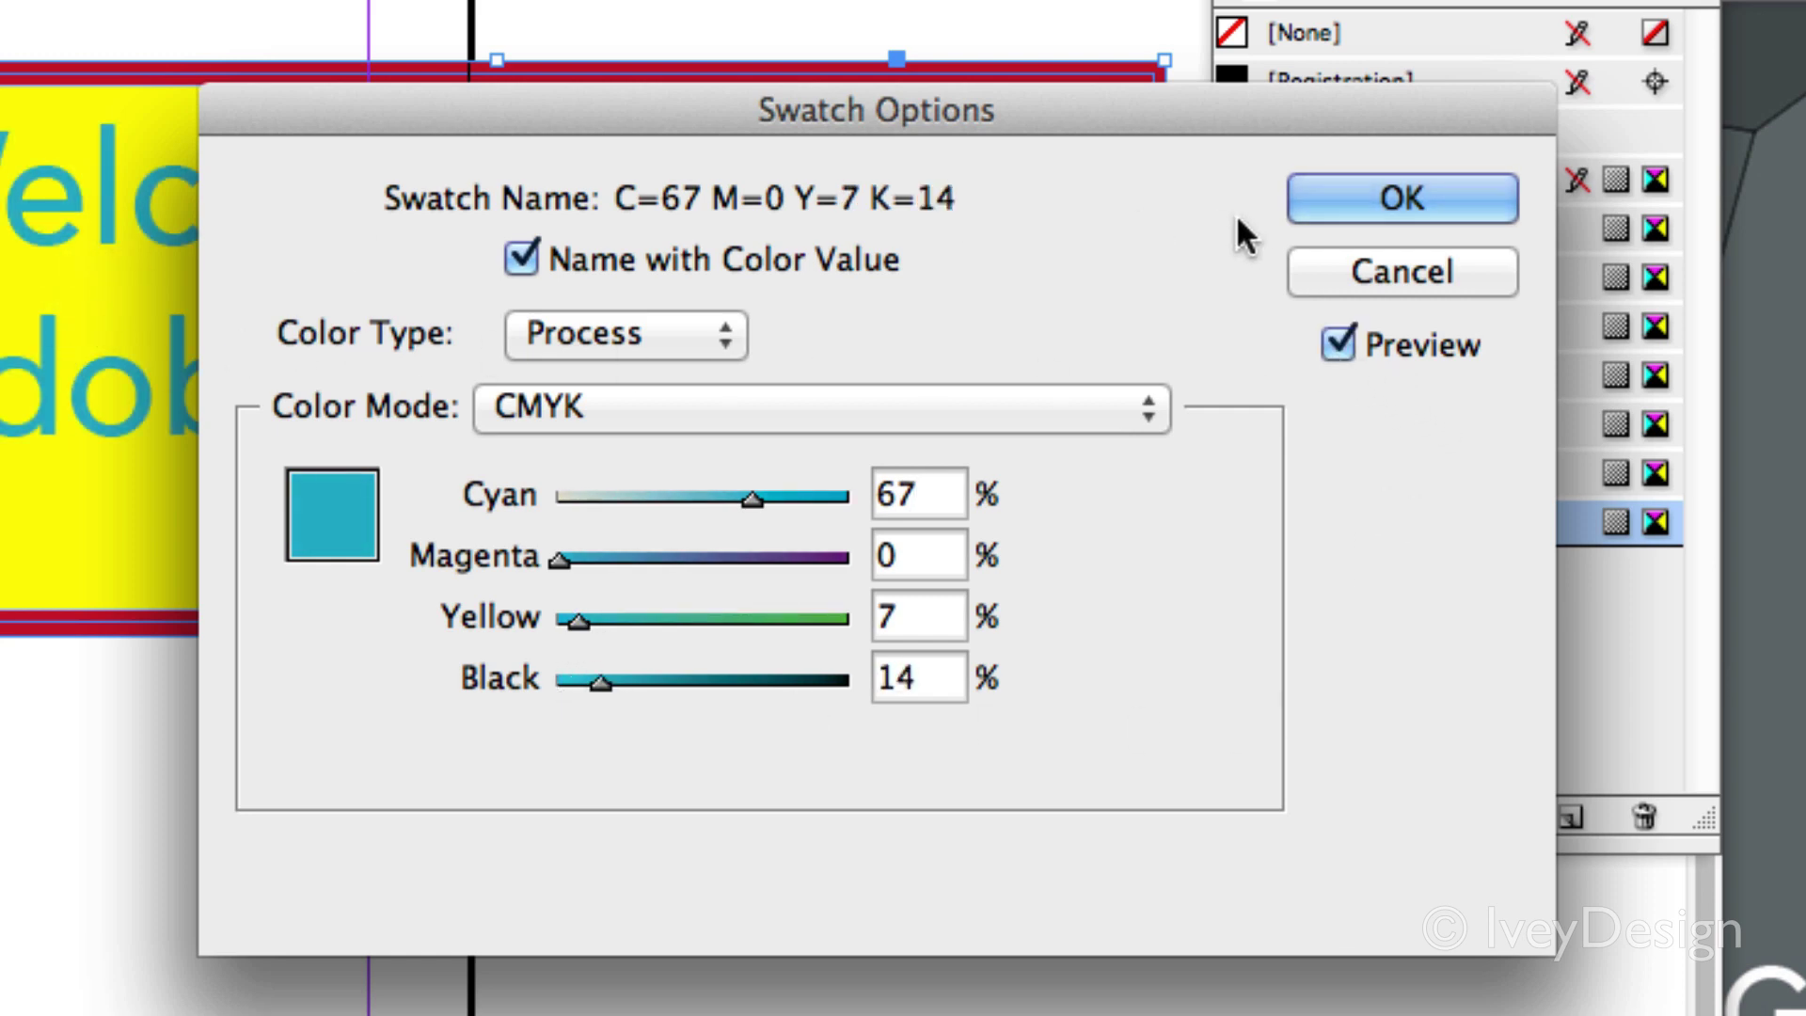
pyautogui.click(1397, 200)
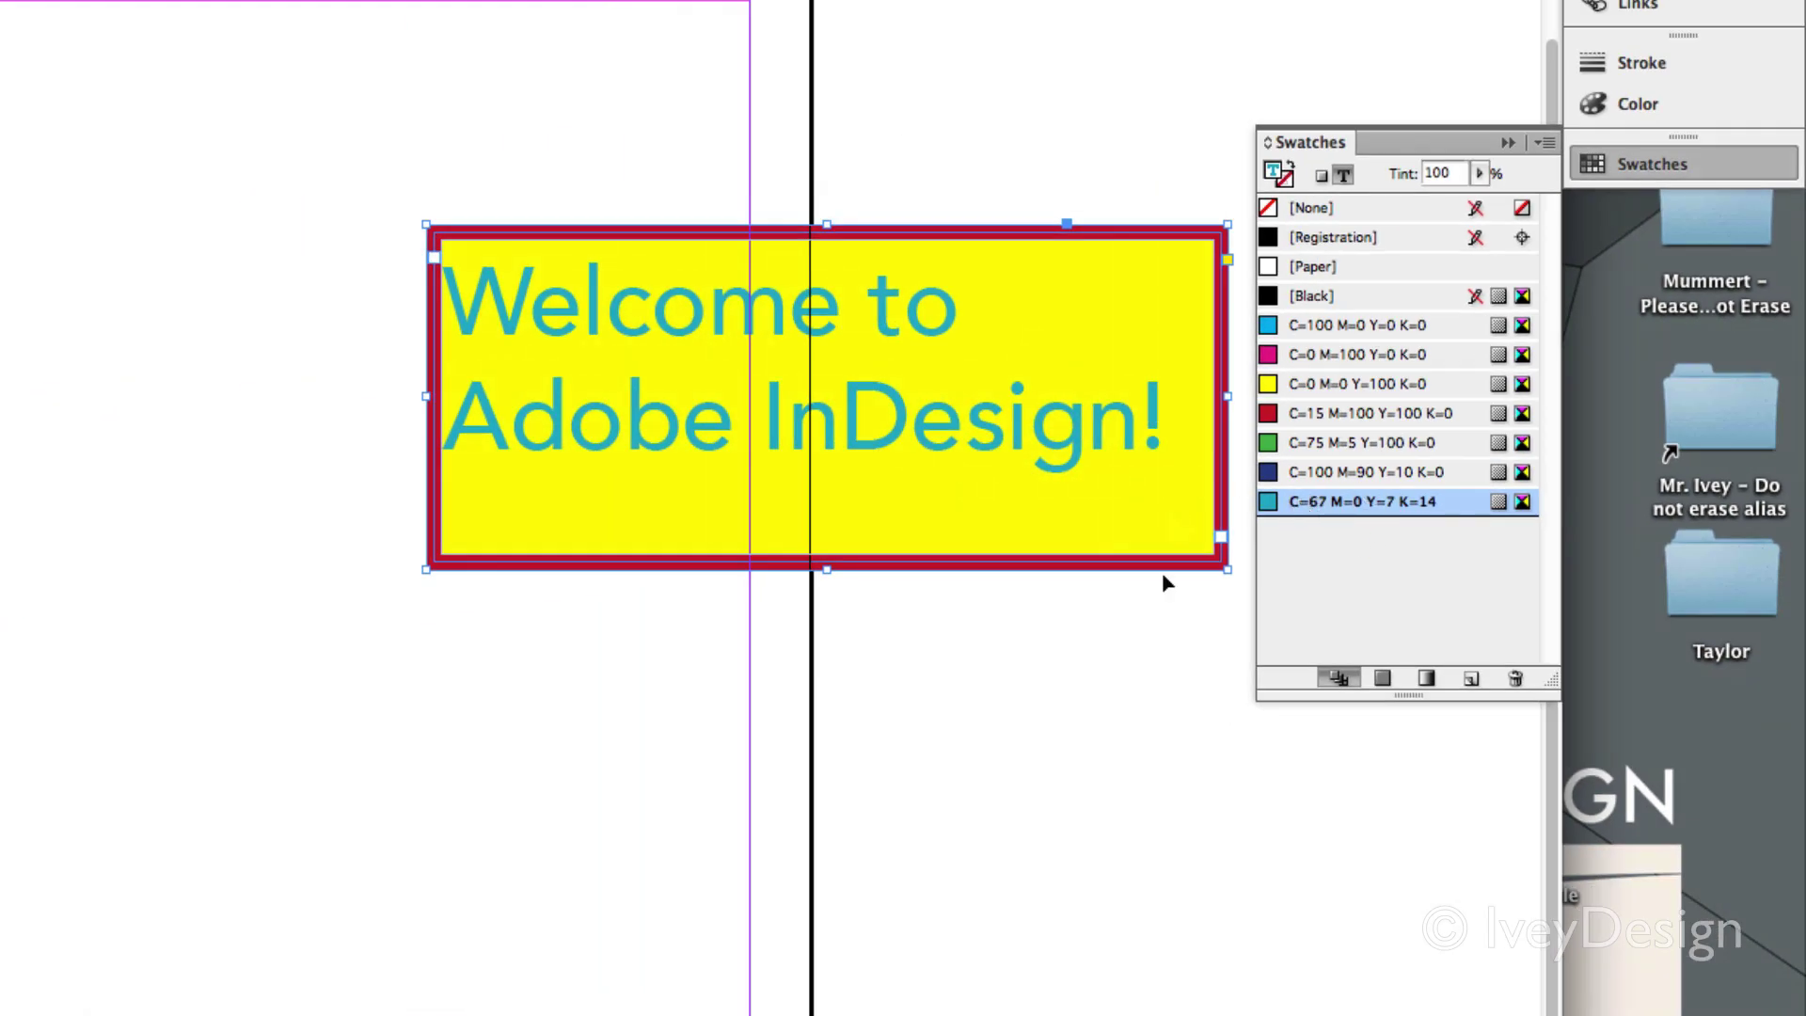
pyautogui.click(1102, 638)
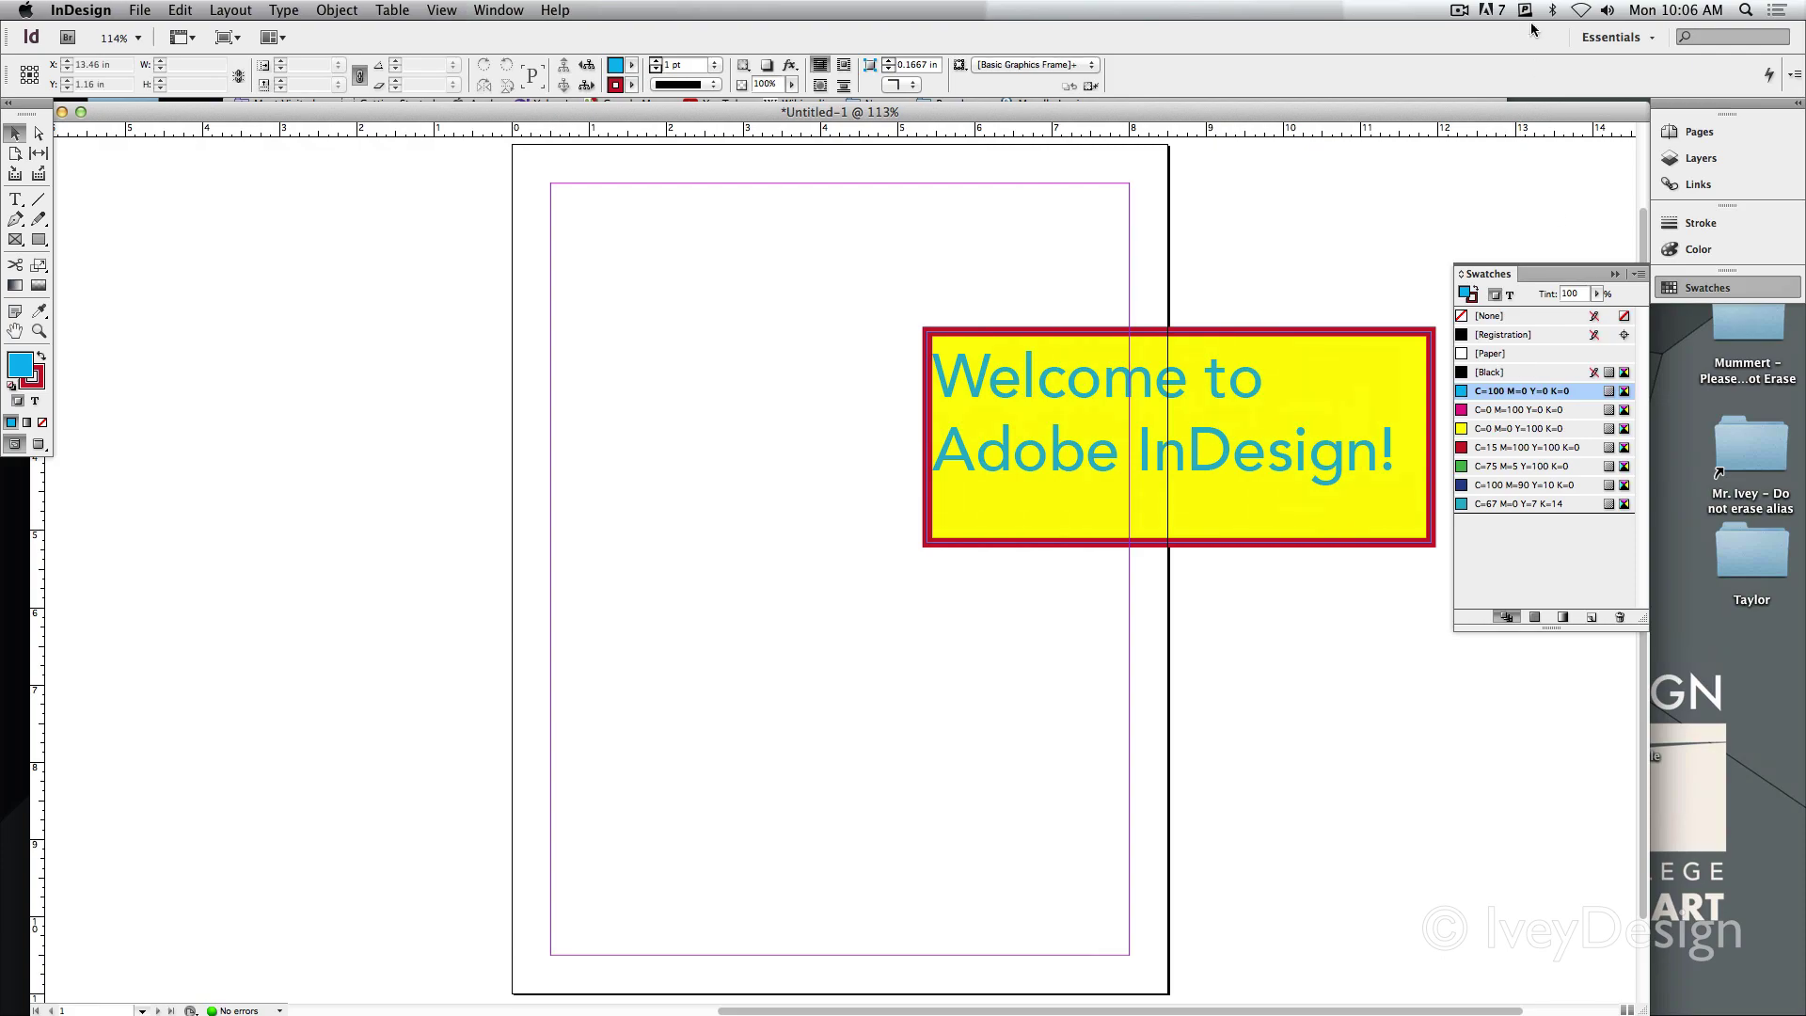